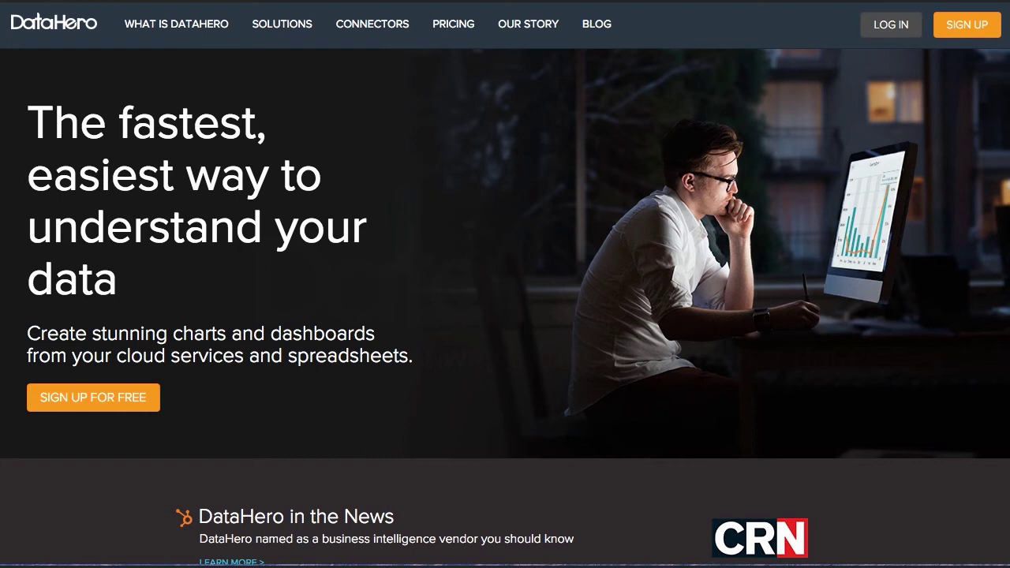
- Create a free DataHero account by submitting your email address in the sign-up form
{"action": "left_click", "coordinate": [962, 28]}
{"action": "left_click", "coordinate": [459, 253]}
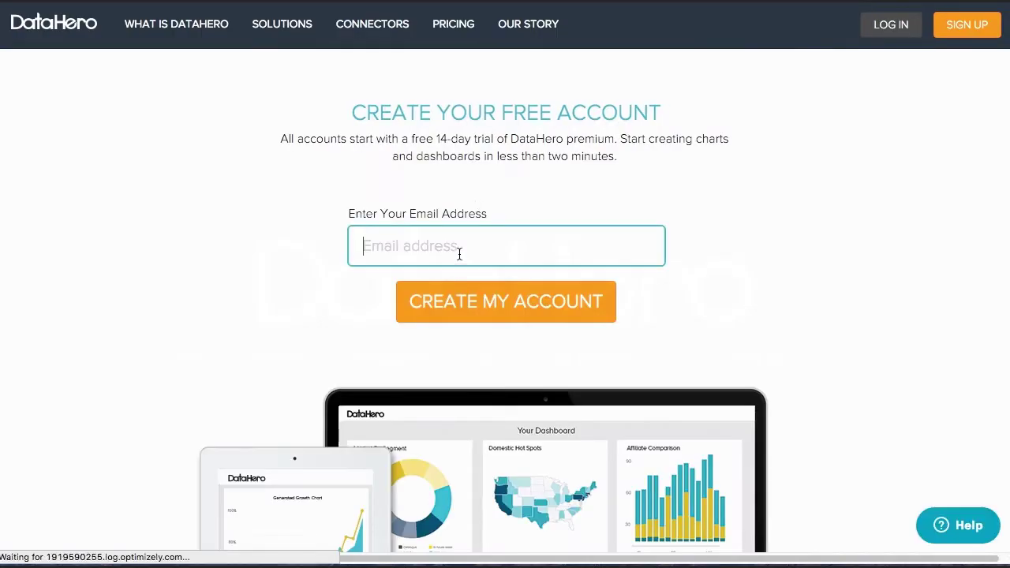
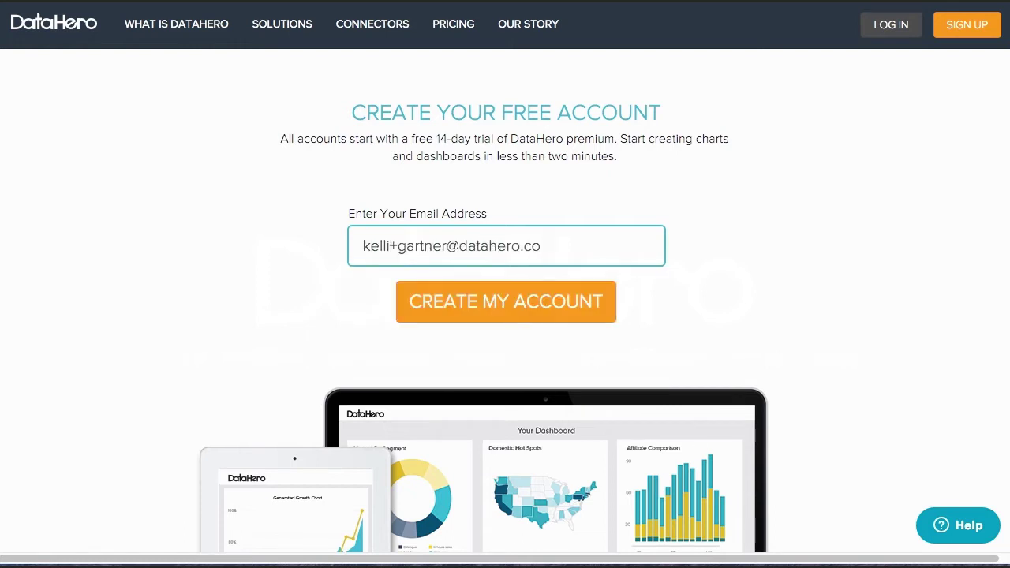
{"action": "key", "text": "Return"}
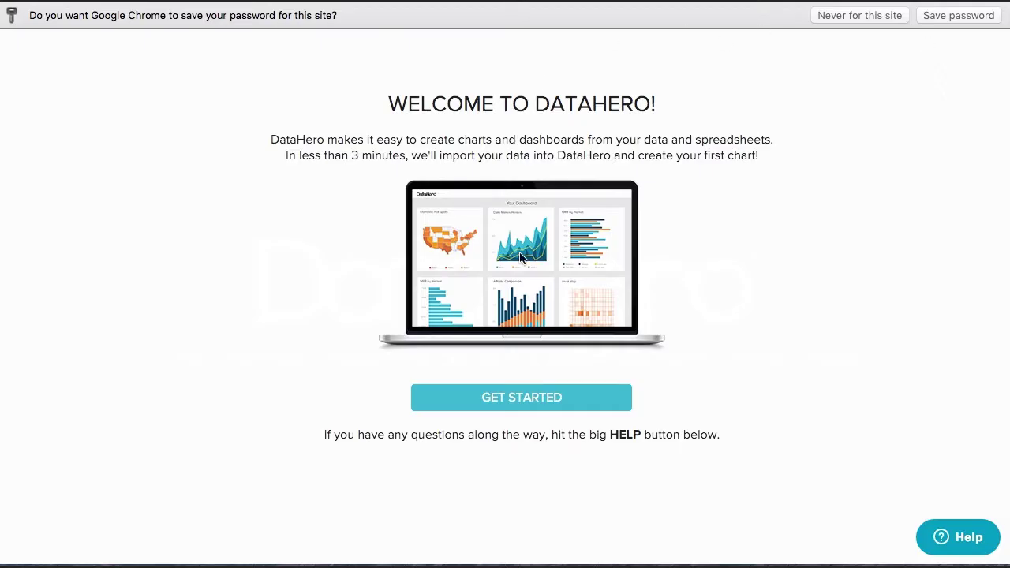
- Connect HubSpot as a cloud-app data source by pasting the Hub ID and authorizing access
{"action": "left_click", "coordinate": [587, 403]}
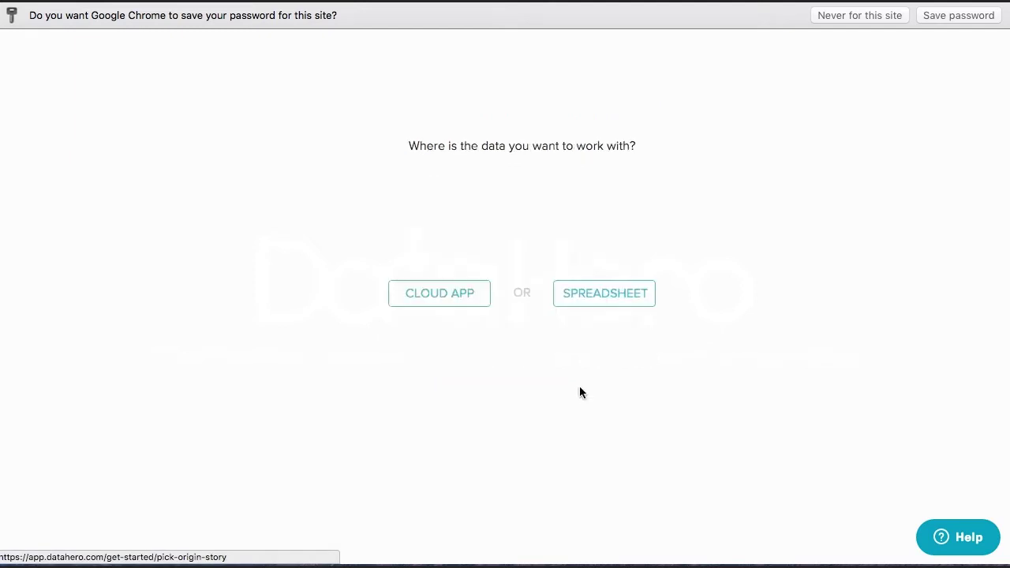
{"action": "left_click", "coordinate": [433, 307]}
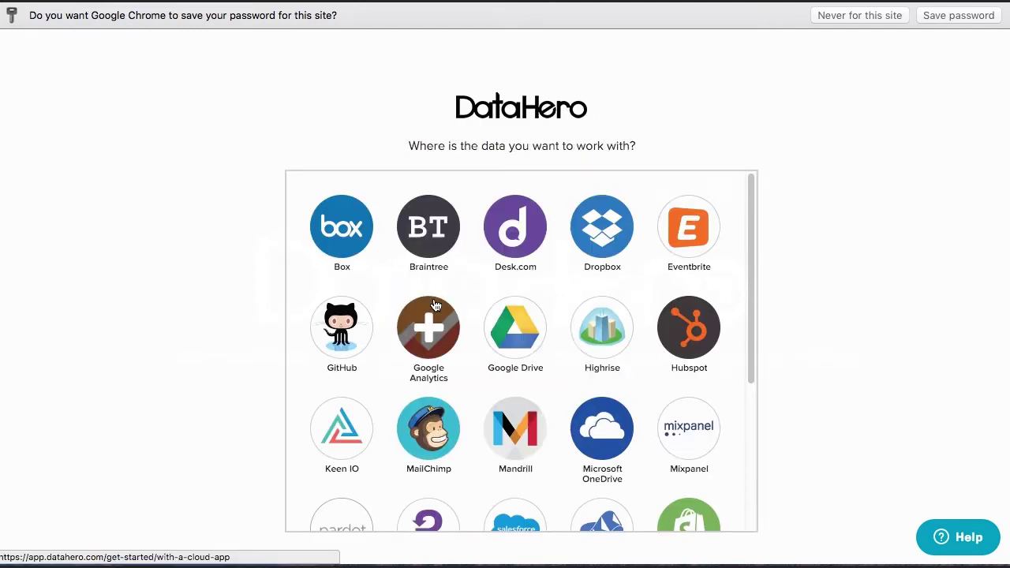
{"action": "left_click", "coordinate": [666, 341]}
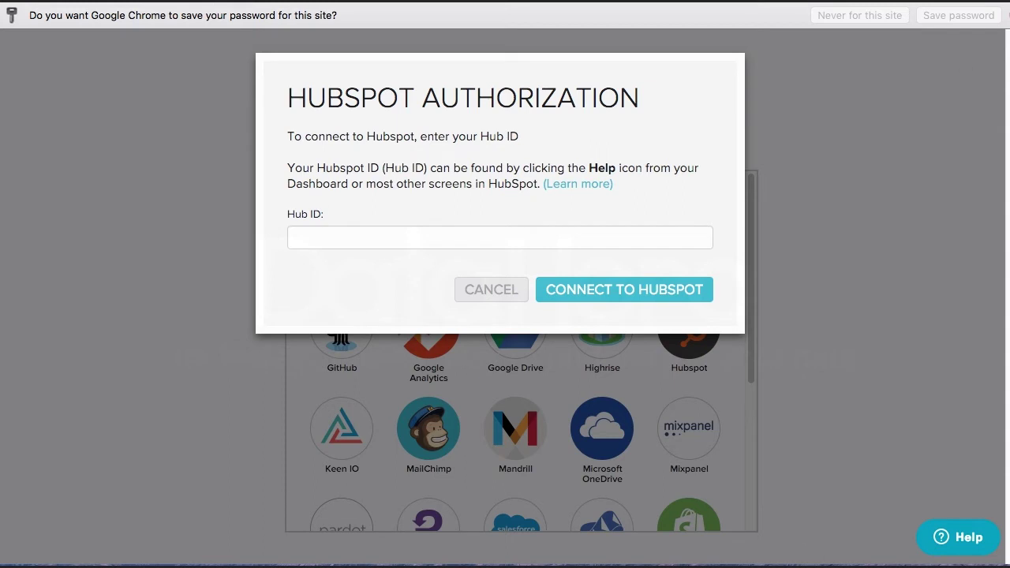
{"action": "left_click", "coordinate": [501, 238]}
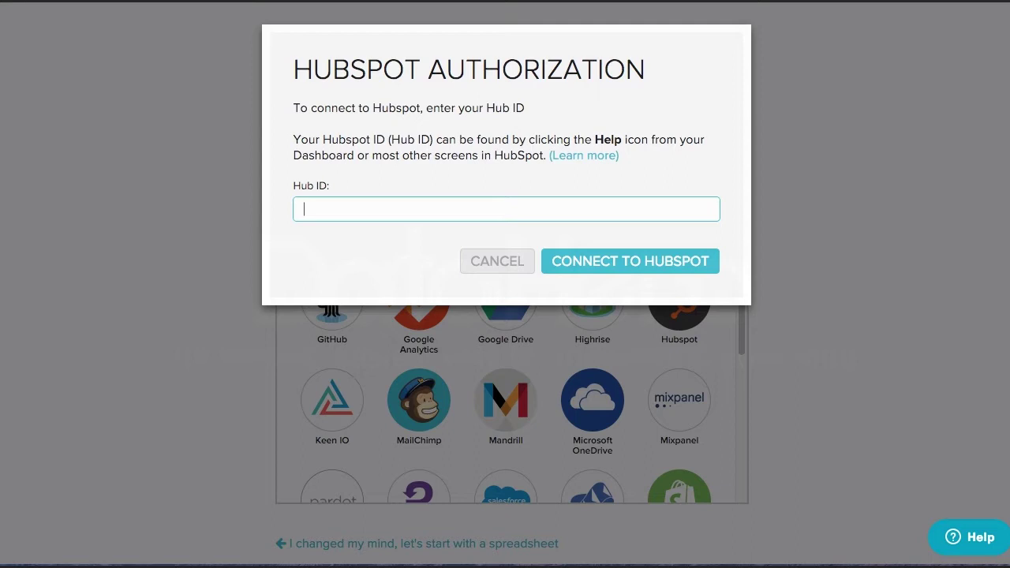
{"action": "type", "text": "439117"}
{"action": "left_click", "coordinate": [598, 264]}
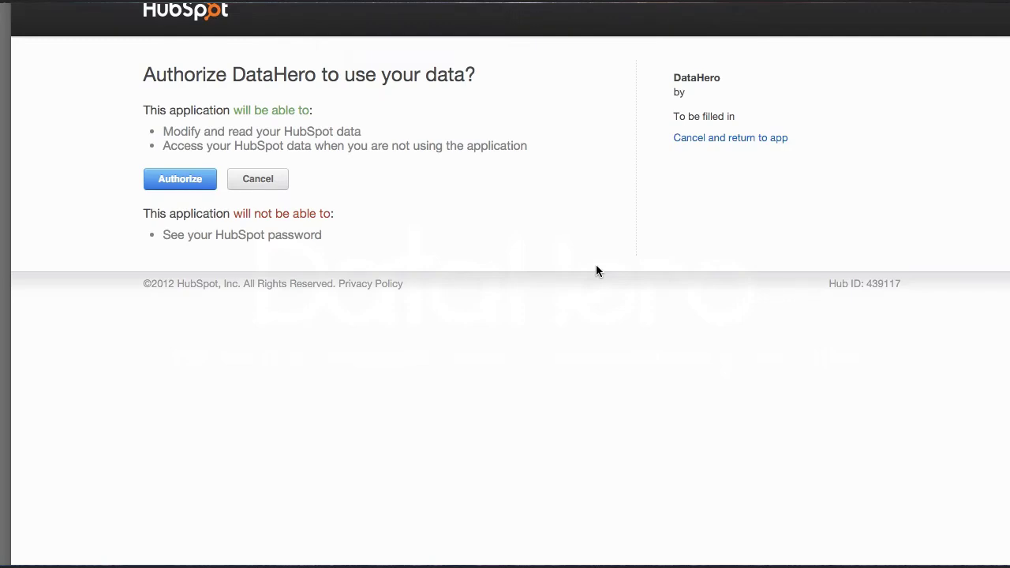
{"action": "left_click", "coordinate": [171, 181]}
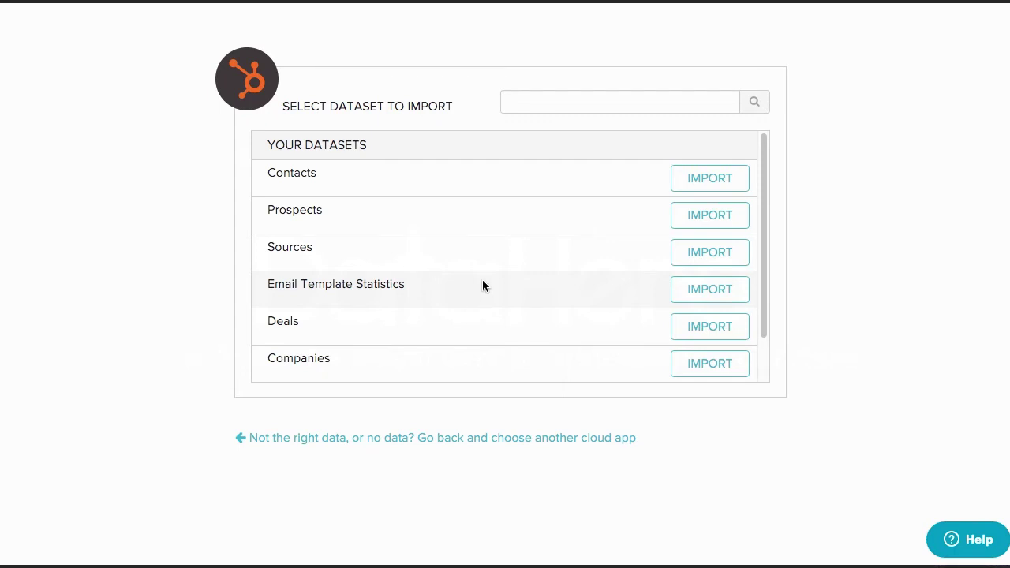
- Browse the HubSpot dataset list and import the Contacts dataset
{"action": "scroll", "coordinate": [482, 280], "scroll_direction": "down", "scroll_amount": 1}
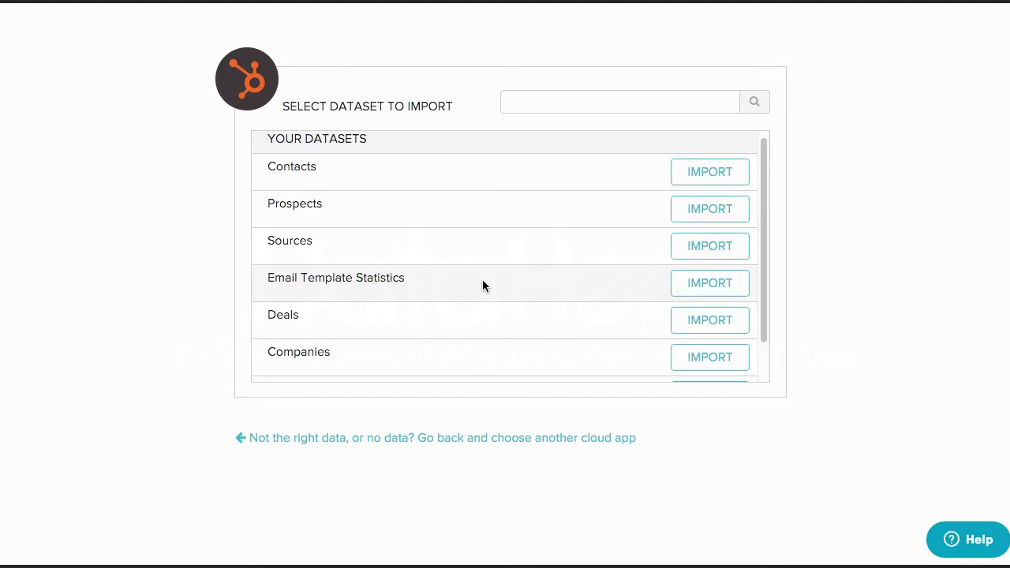
{"action": "scroll", "coordinate": [482, 281], "scroll_direction": "down", "scroll_amount": 1}
{"action": "scroll", "coordinate": [484, 286], "scroll_direction": "down", "scroll_amount": 1}
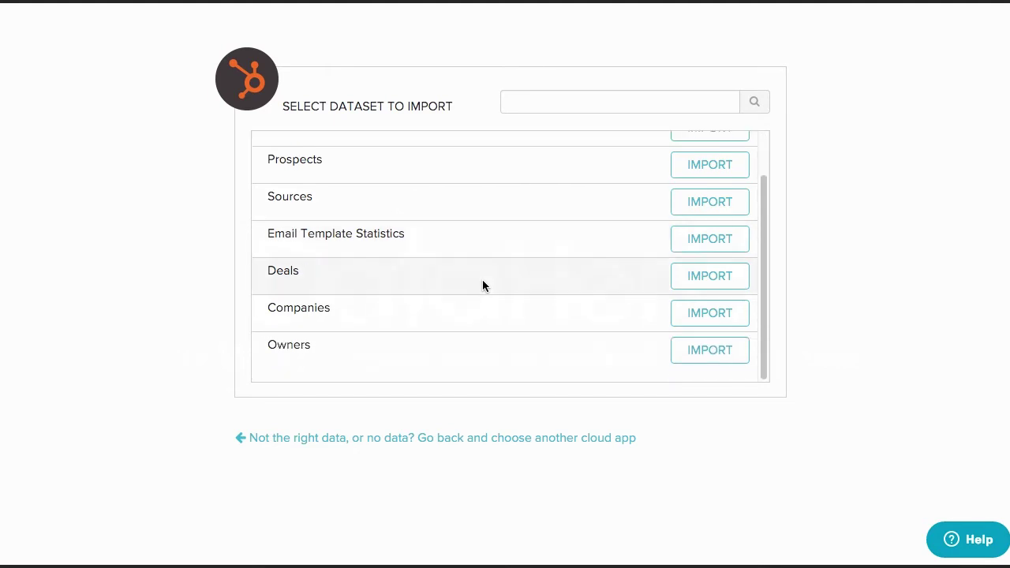
{"action": "scroll", "coordinate": [483, 286], "scroll_direction": "up", "scroll_amount": 2}
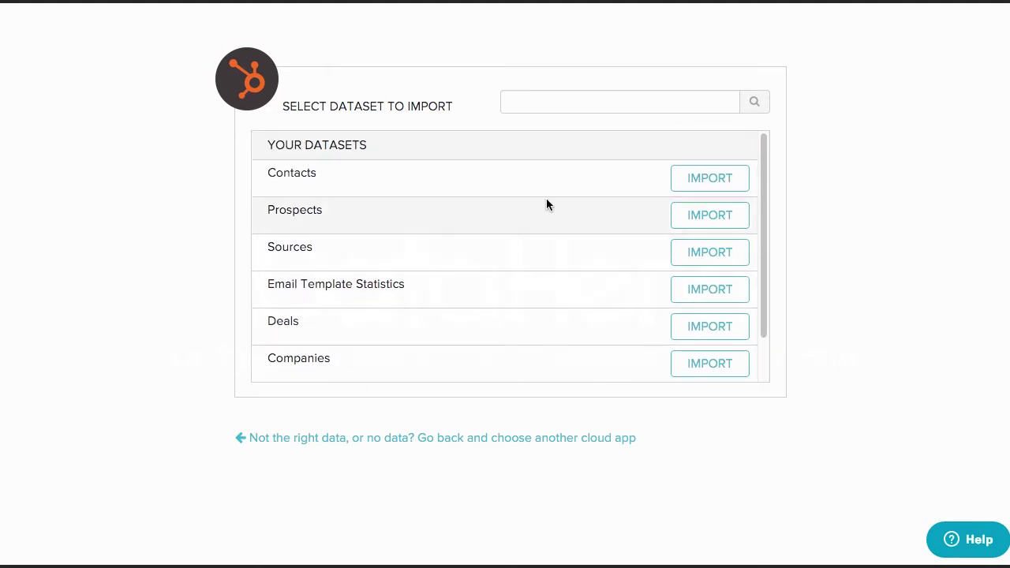
{"action": "left_click", "coordinate": [683, 188]}
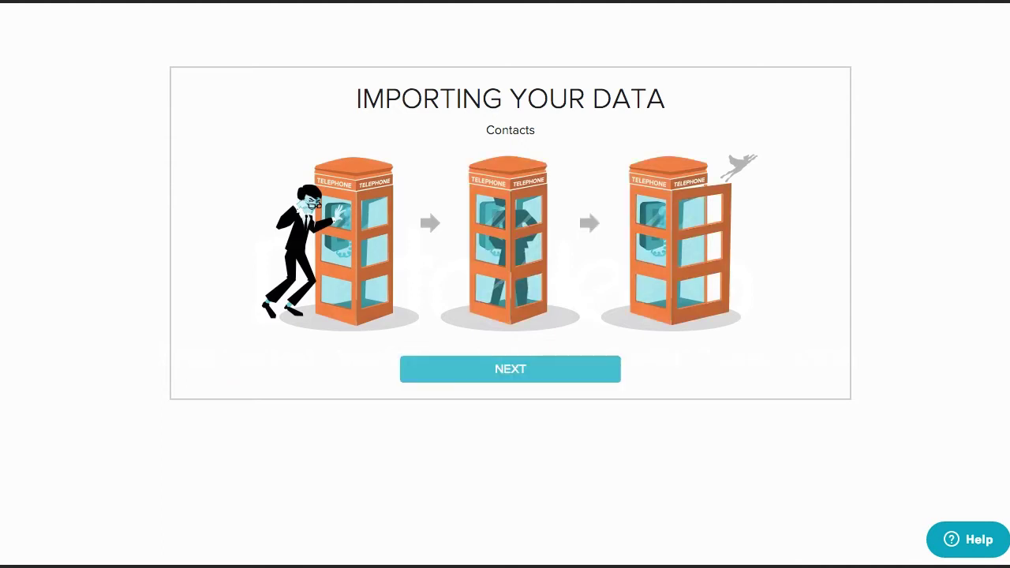
- Continue past the finished Contacts import to view the imported data table
{"action": "left_click", "coordinate": [514, 377]}
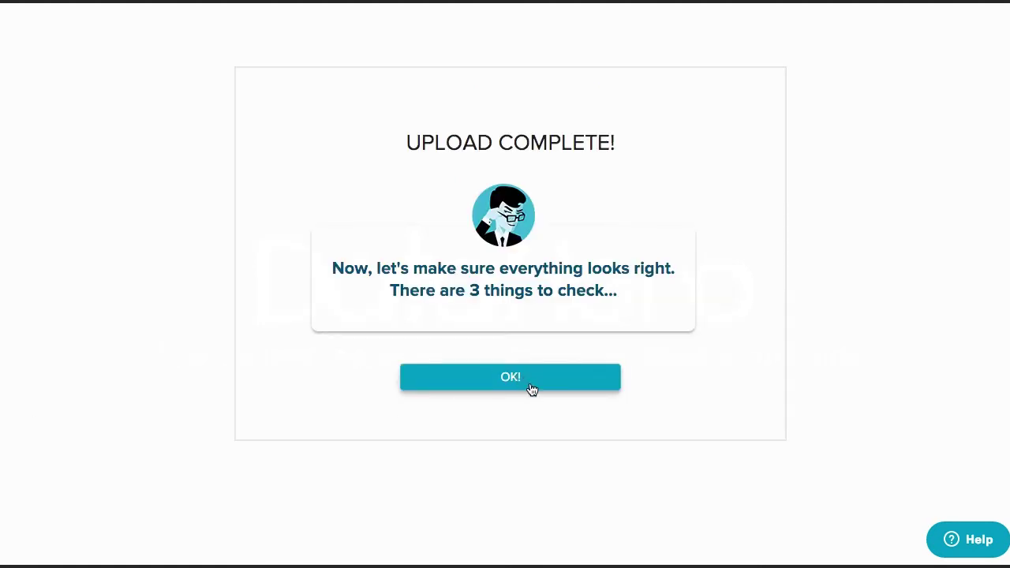
{"action": "left_click", "coordinate": [529, 386]}
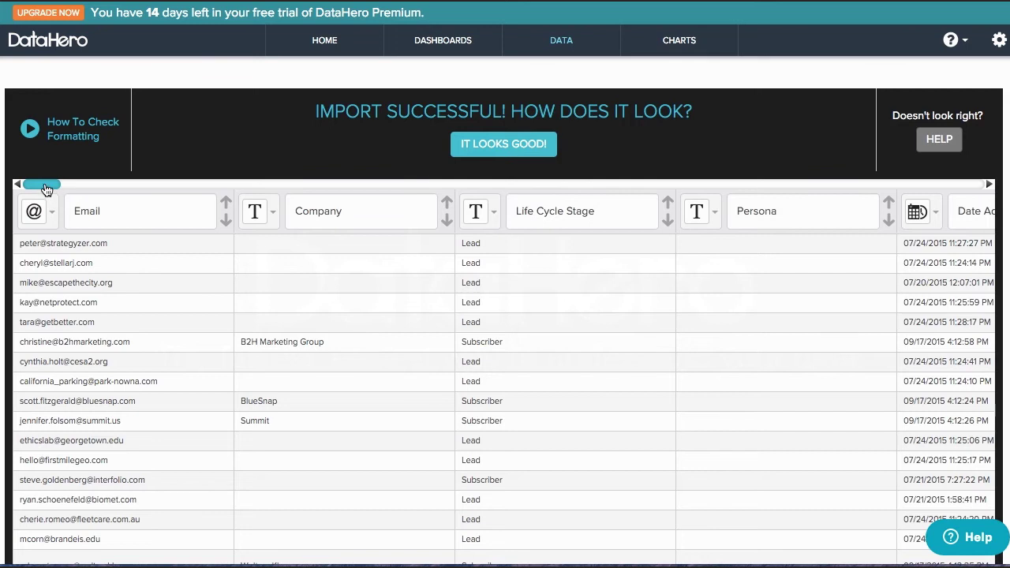
- Inspect the Contacts preview and the City column's type choices unchanged, then accept the formatting
{"action": "left_click_drag", "start_coordinate": [41, 195], "coordinate": [234, 197]}
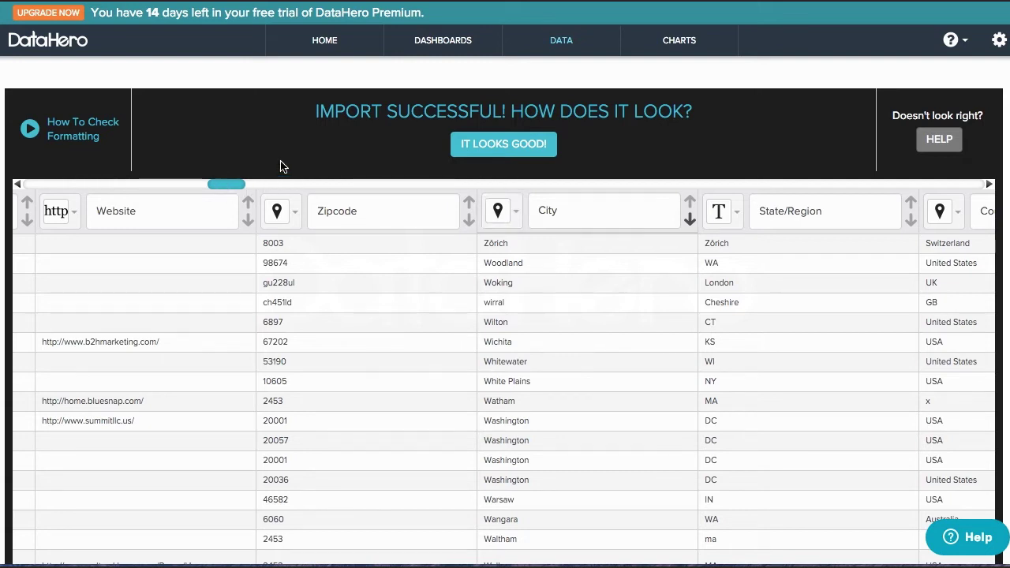
{"action": "left_click", "coordinate": [518, 215]}
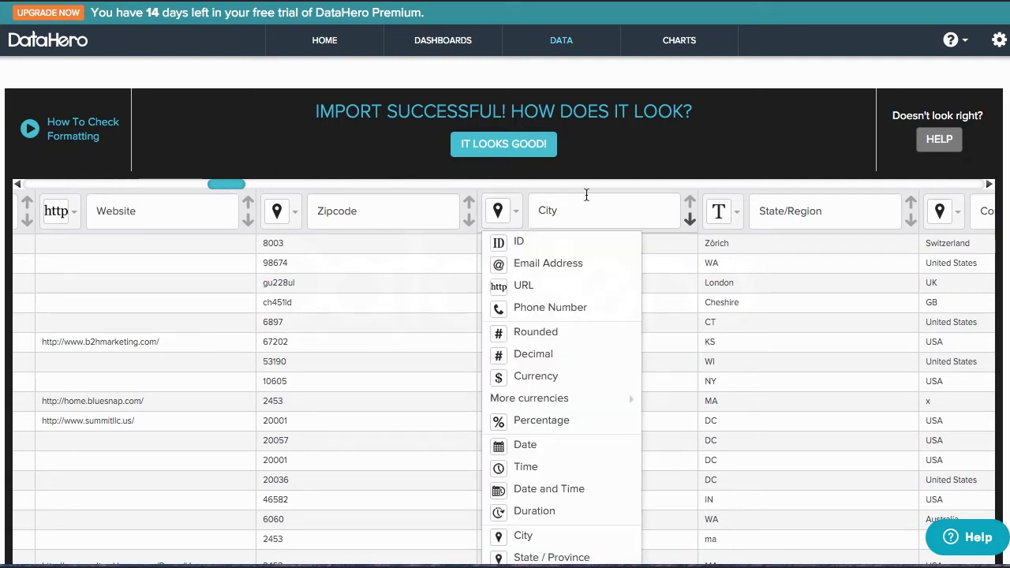
{"action": "scroll", "coordinate": [605, 319], "scroll_direction": "down", "scroll_amount": 1}
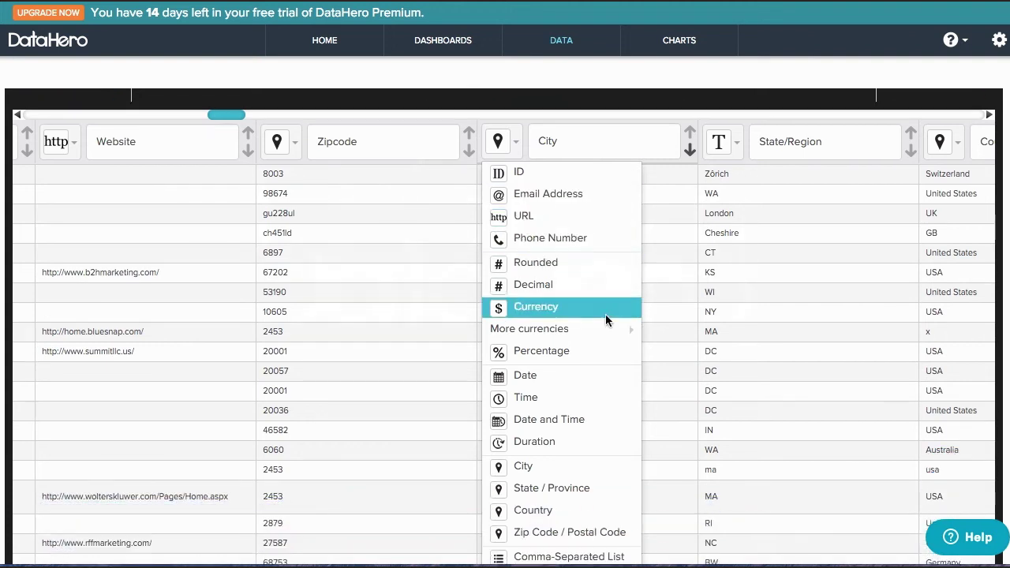
{"action": "mouse_move", "coordinate": [606, 319]}
{"action": "scroll", "coordinate": [605, 314], "scroll_direction": "down", "scroll_amount": 5}
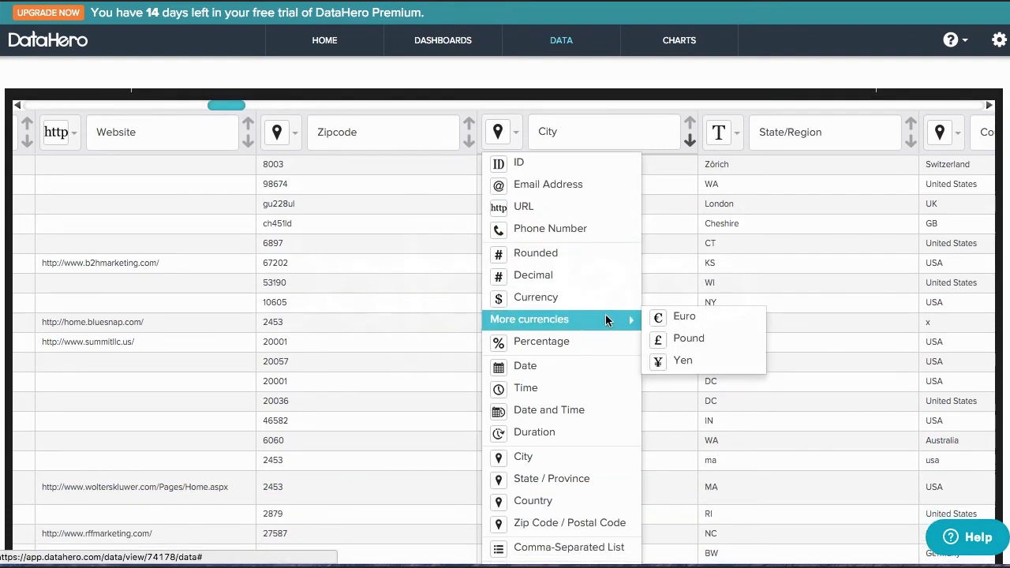
{"action": "scroll", "coordinate": [606, 314], "scroll_direction": "up", "scroll_amount": 5}
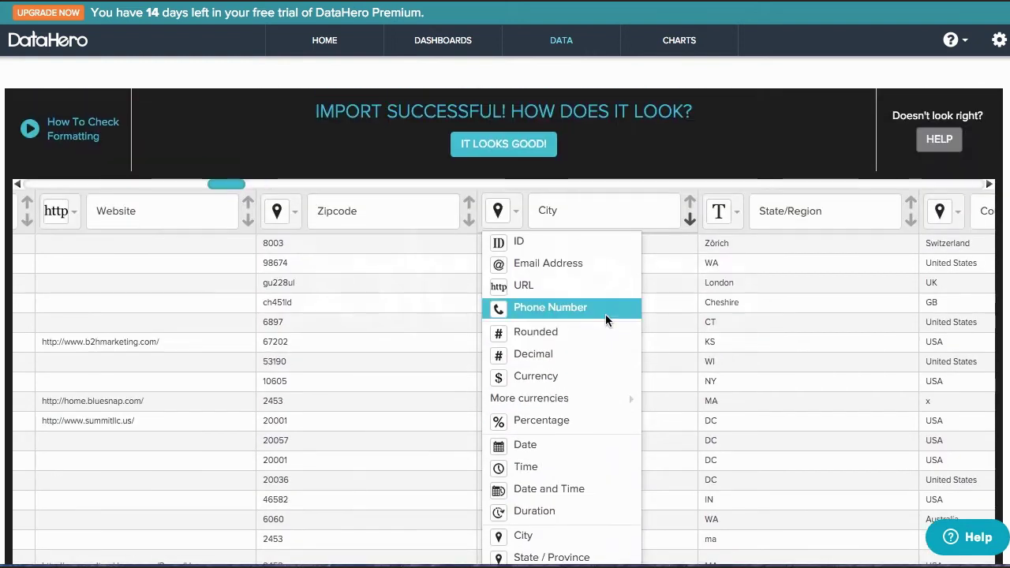
{"action": "left_click", "coordinate": [579, 210]}
{"action": "left_click", "coordinate": [649, 228]}
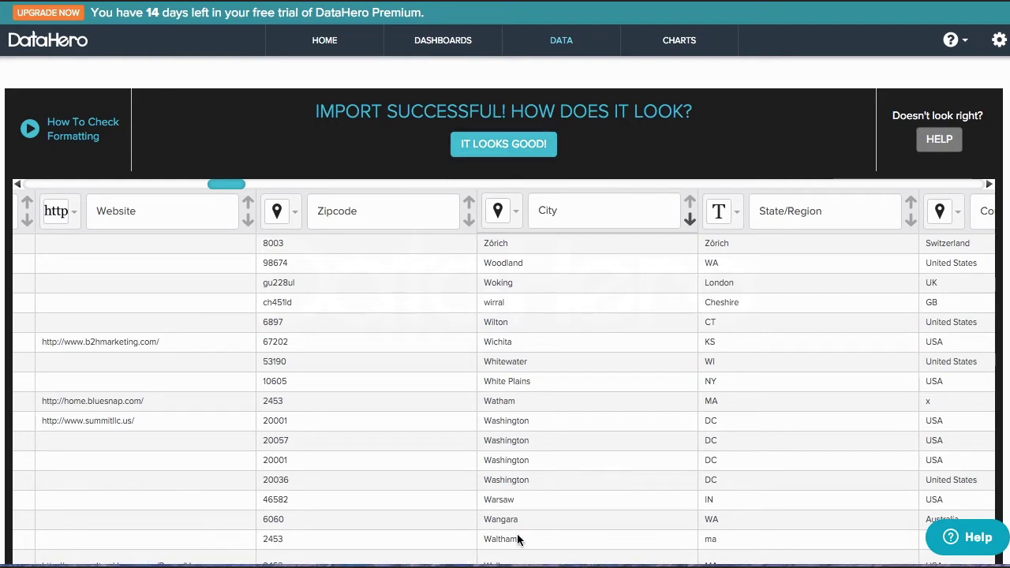
{"action": "left_click", "coordinate": [503, 143]}
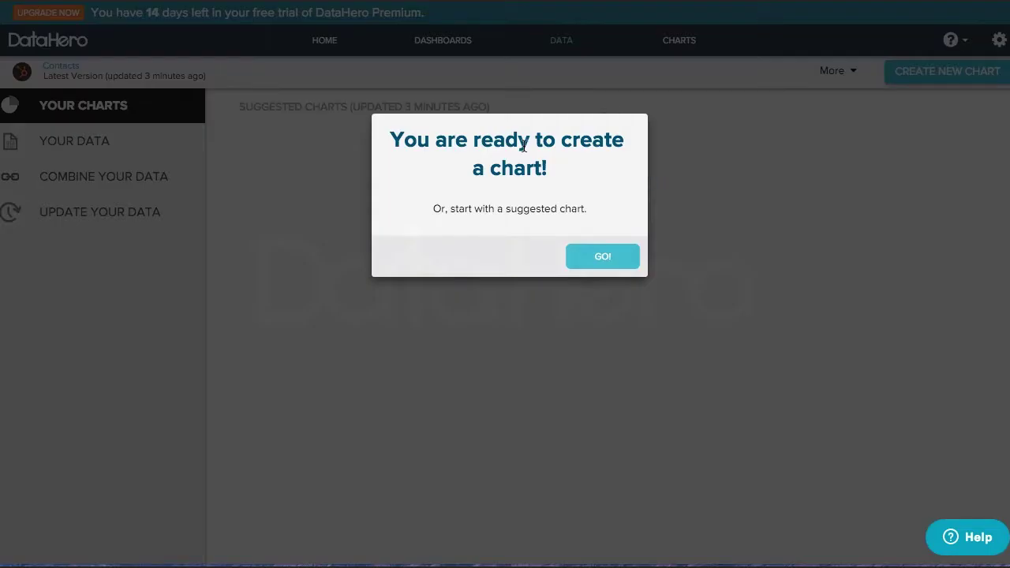
- Close the 'You are ready to create a chart!' prompt with GO!
{"action": "left_click", "coordinate": [603, 257]}
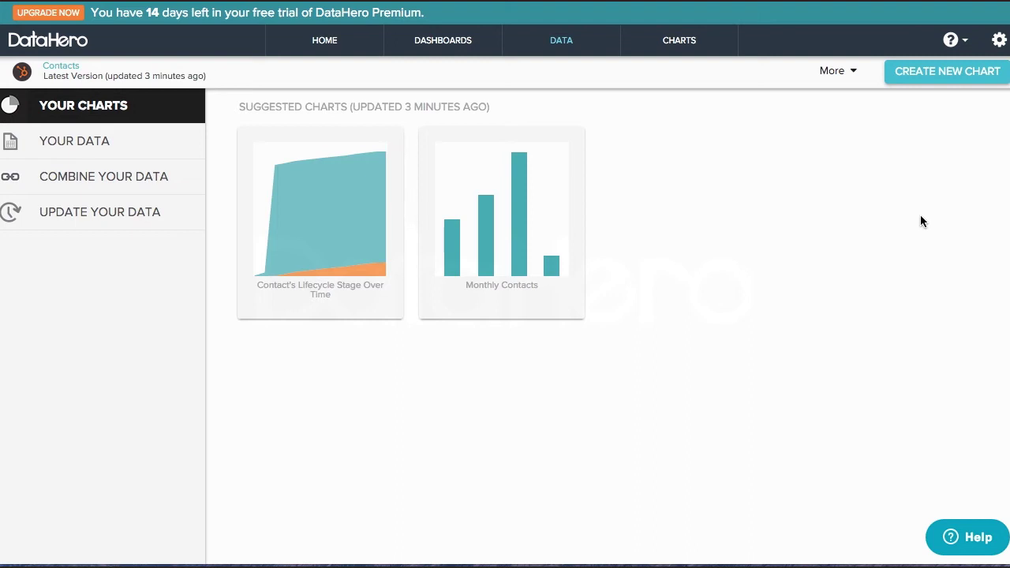
- Open Monthly Contacts, split its bars by Form Submission Page Title, and return to HubSpot Contacts
{"action": "left_click", "coordinate": [561, 237]}
{"action": "scroll", "coordinate": [159, 254], "scroll_direction": "down", "scroll_amount": 1}
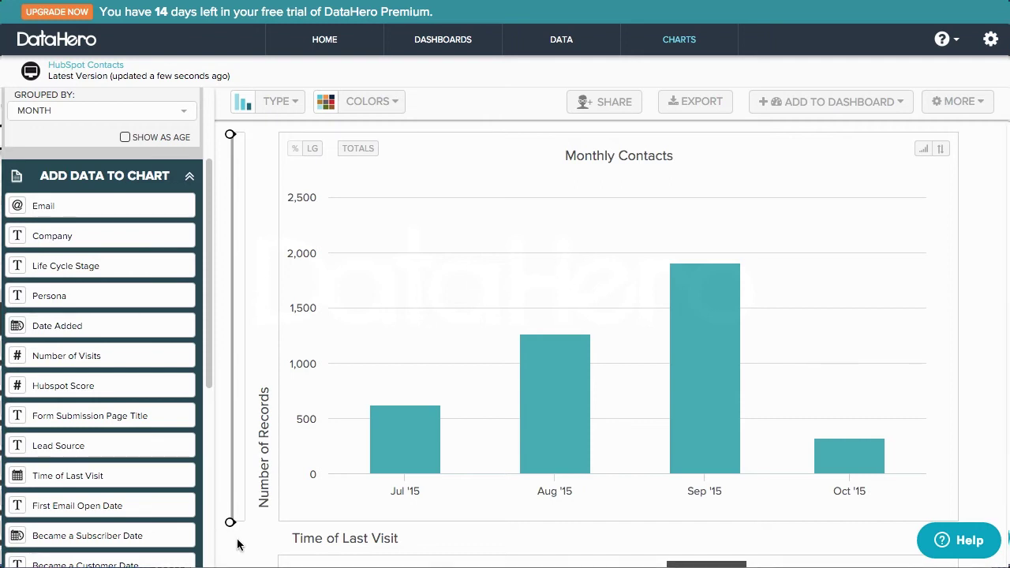
{"action": "left_click_drag", "start_coordinate": [118, 416], "coordinate": [477, 391]}
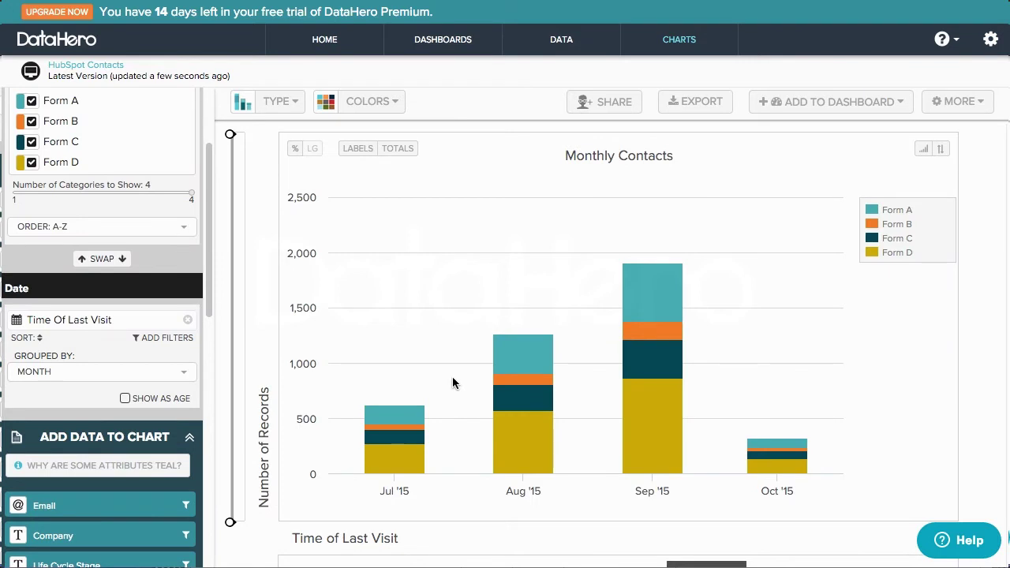
{"action": "left_click", "coordinate": [117, 67]}
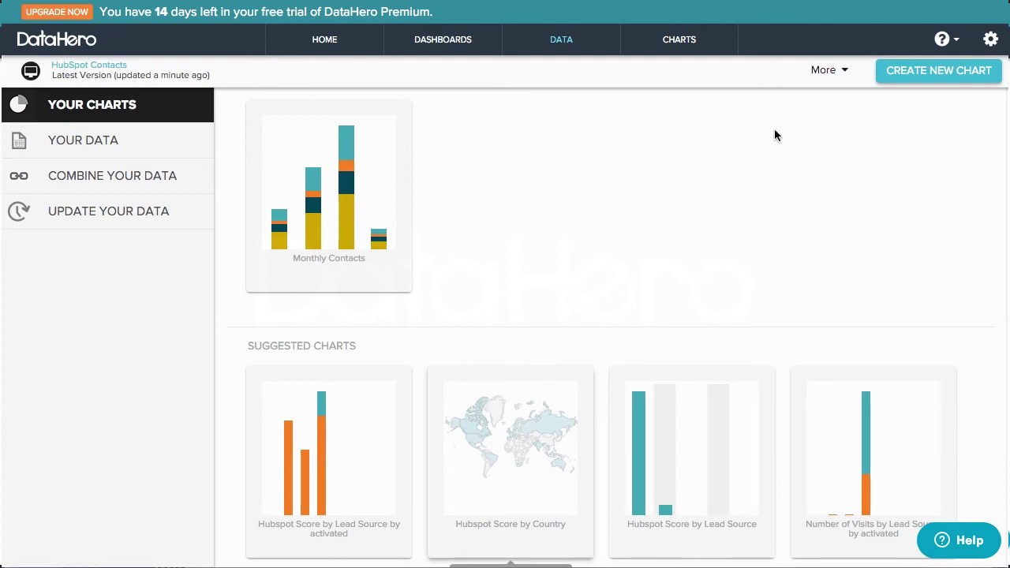
- Create a new chart of summed Hubspot Score per month of Date Added
{"action": "left_click", "coordinate": [924, 79]}
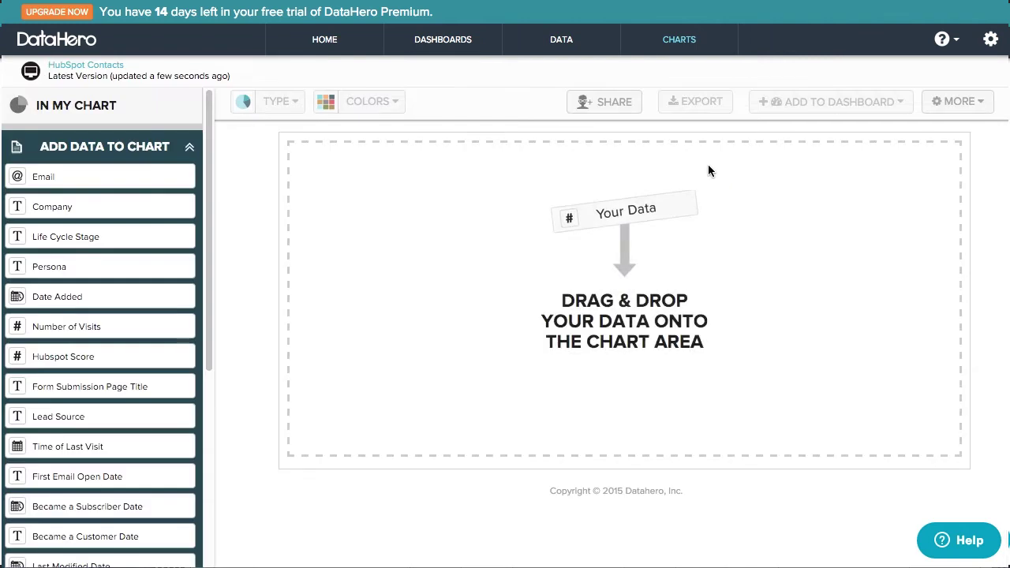
{"action": "left_click_drag", "start_coordinate": [124, 293], "coordinate": [473, 347]}
{"action": "left_click_drag", "start_coordinate": [110, 528], "coordinate": [402, 292]}
- Try splitting the bars by Lead Source, then remove it and add Lead Source as a filter
{"action": "scroll", "coordinate": [113, 394], "scroll_direction": "down", "scroll_amount": 3}
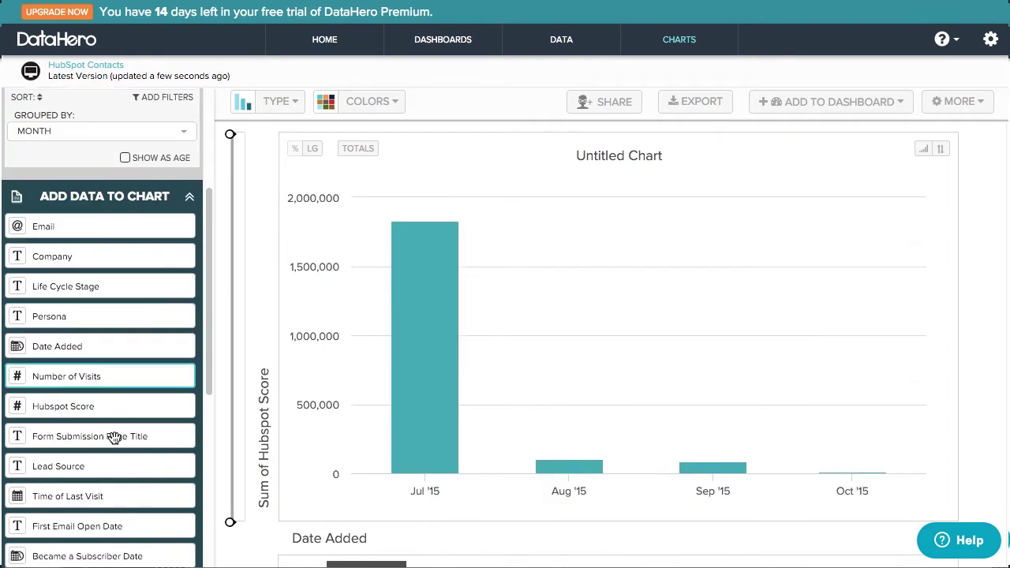
{"action": "left_click_drag", "start_coordinate": [96, 462], "coordinate": [403, 300]}
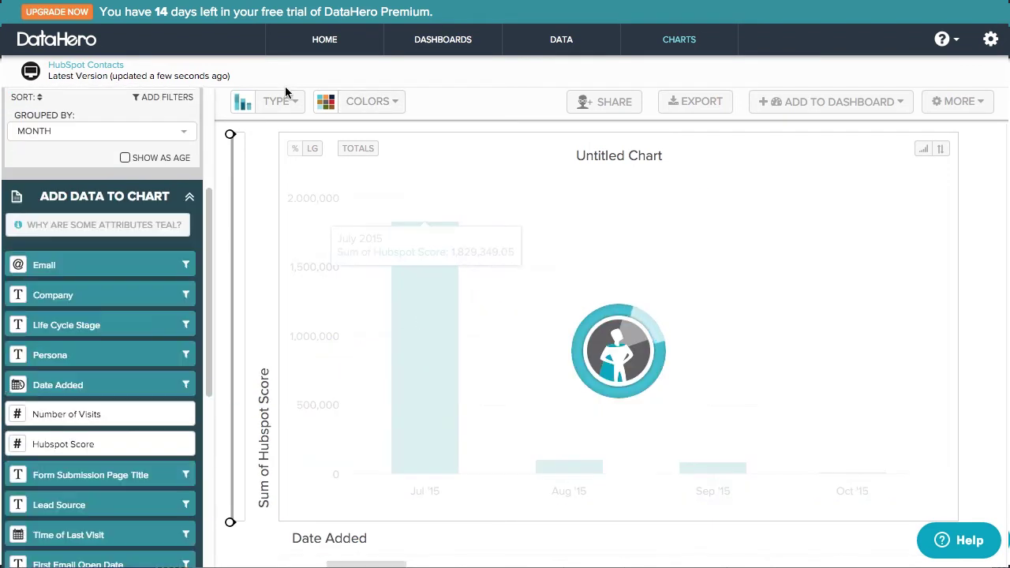
{"action": "left_click", "coordinate": [282, 102]}
{"action": "left_click", "coordinate": [286, 104]}
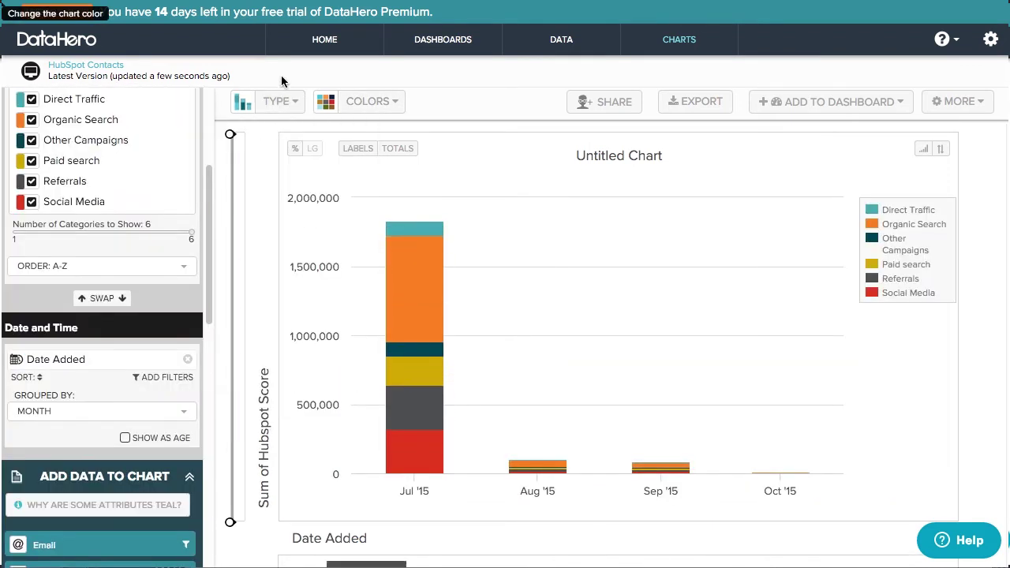
{"action": "scroll", "coordinate": [139, 206], "scroll_direction": "up", "scroll_amount": 3}
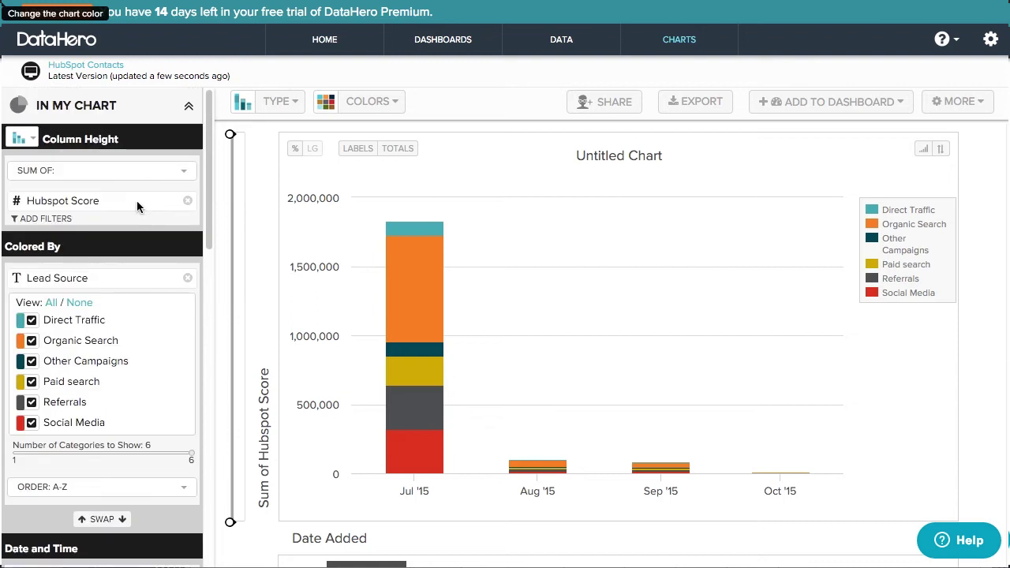
{"action": "left_click", "coordinate": [187, 278]}
{"action": "left_click_drag", "start_coordinate": [78, 498], "coordinate": [794, 264]}
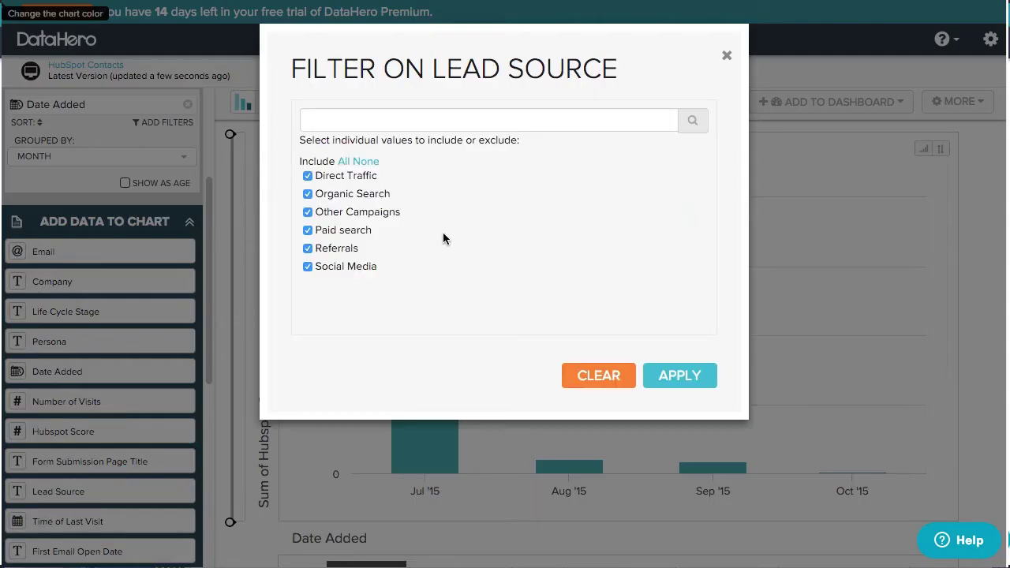
- Limit the Lead Source filter to Organic Search, Referrals and Social Media and apply it
{"action": "left_click", "coordinate": [368, 162]}
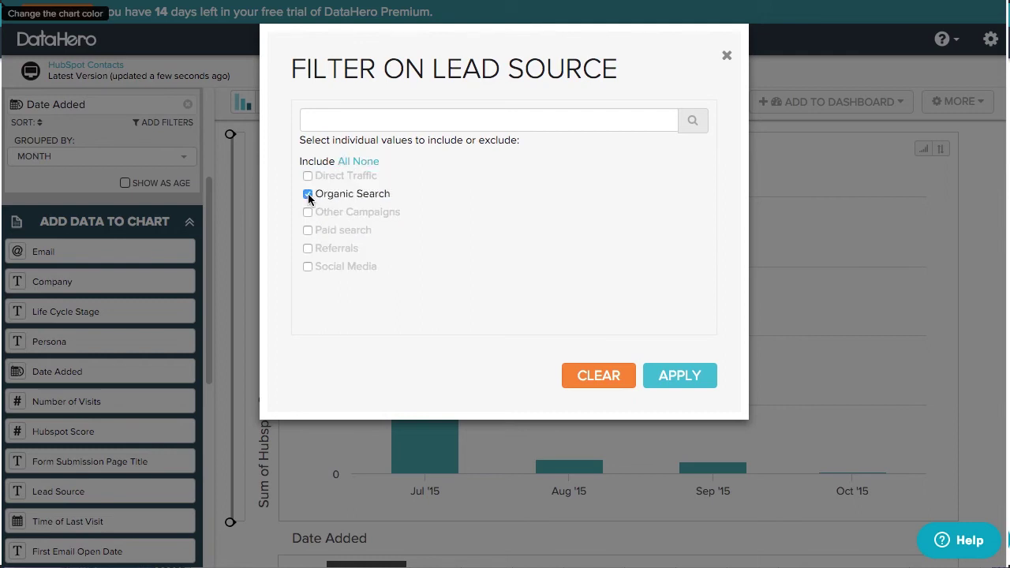
{"action": "left_click", "coordinate": [308, 248]}
{"action": "left_click", "coordinate": [307, 266]}
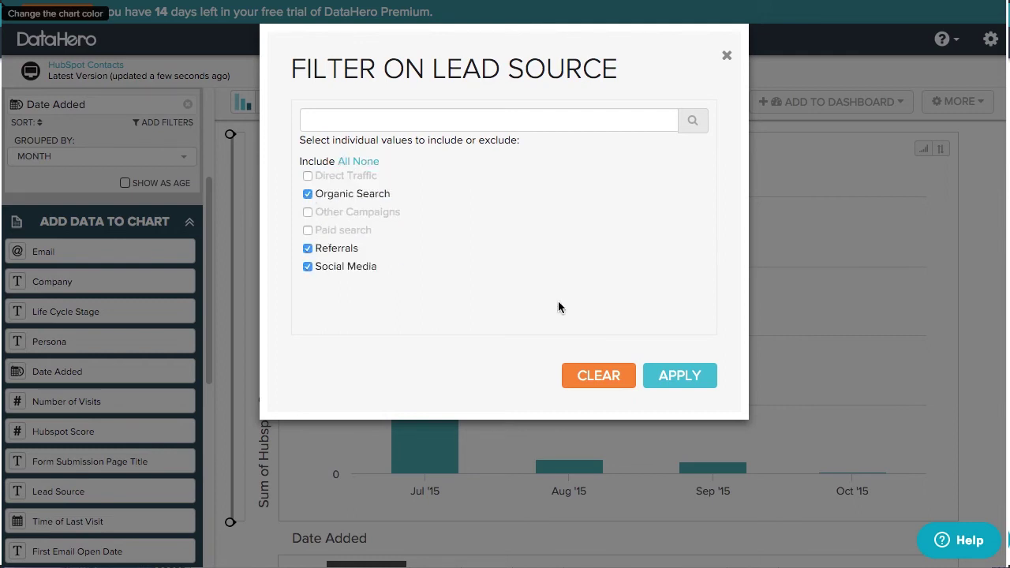
{"action": "left_click", "coordinate": [670, 374]}
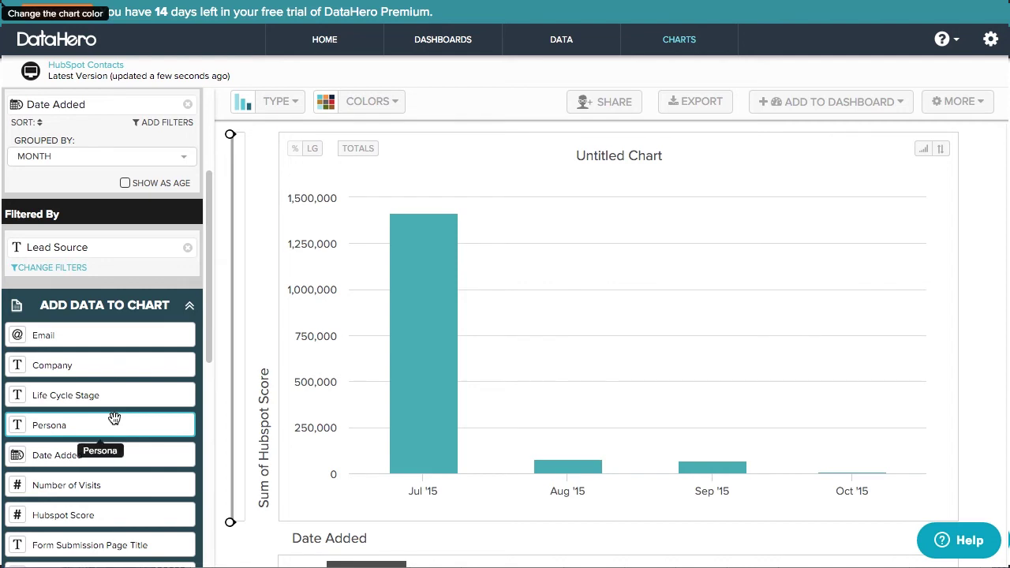
{"action": "scroll", "coordinate": [114, 418], "scroll_direction": "up", "scroll_amount": 3}
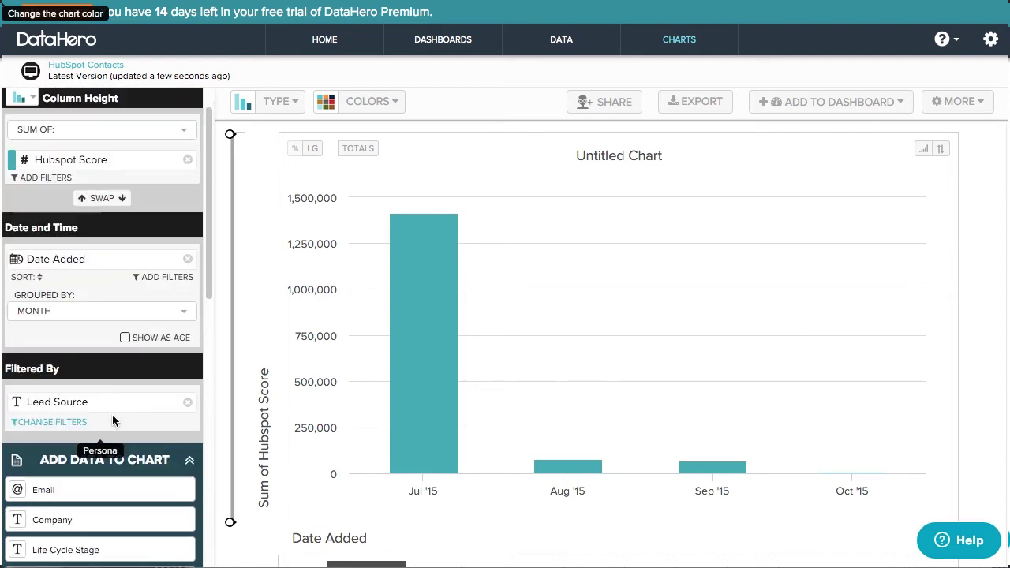
{"action": "left_click", "coordinate": [87, 130]}
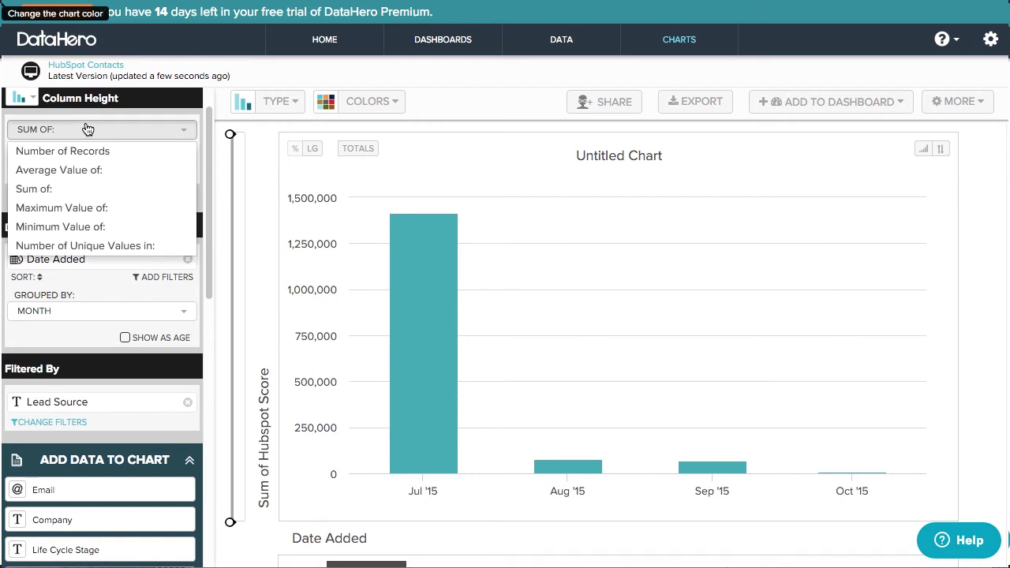
- Switch to Average Value of Hubspot Score, drop the filter, and group bars by Lead Source A-Z
{"action": "left_click", "coordinate": [135, 169]}
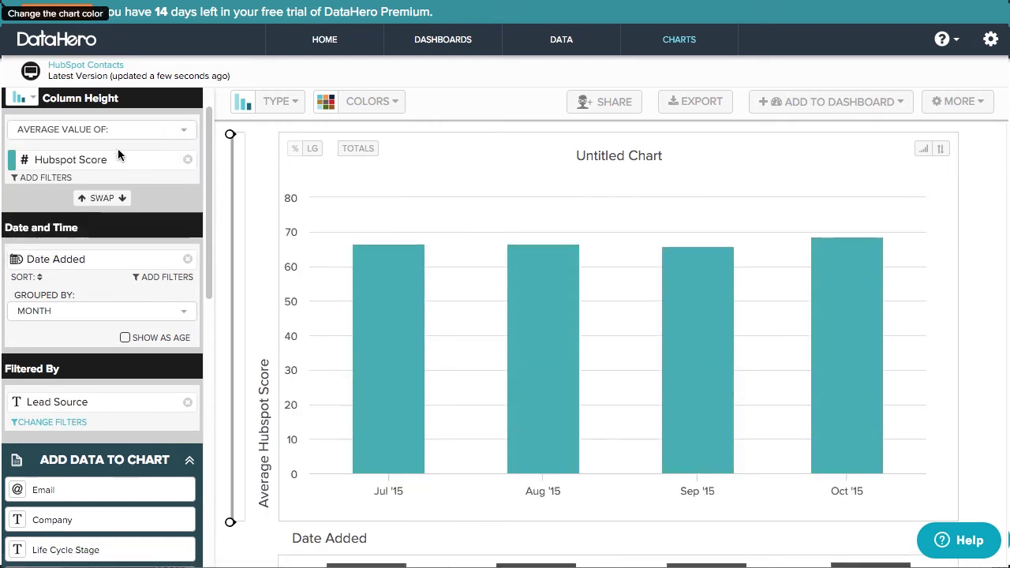
{"action": "left_click", "coordinate": [188, 403]}
{"action": "scroll", "coordinate": [131, 476], "scroll_direction": "down", "scroll_amount": 3}
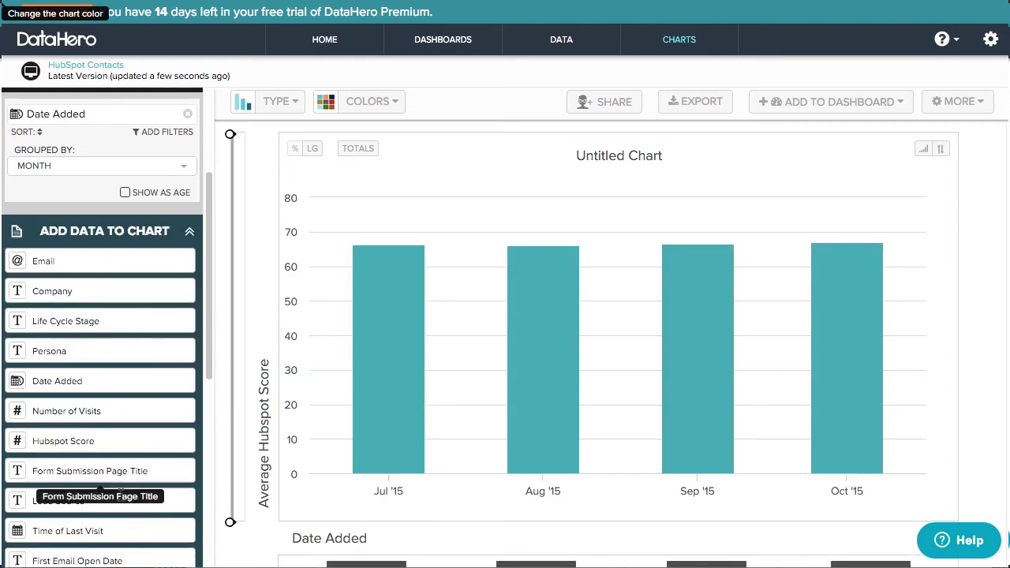
{"action": "left_click_drag", "start_coordinate": [120, 498], "coordinate": [300, 379]}
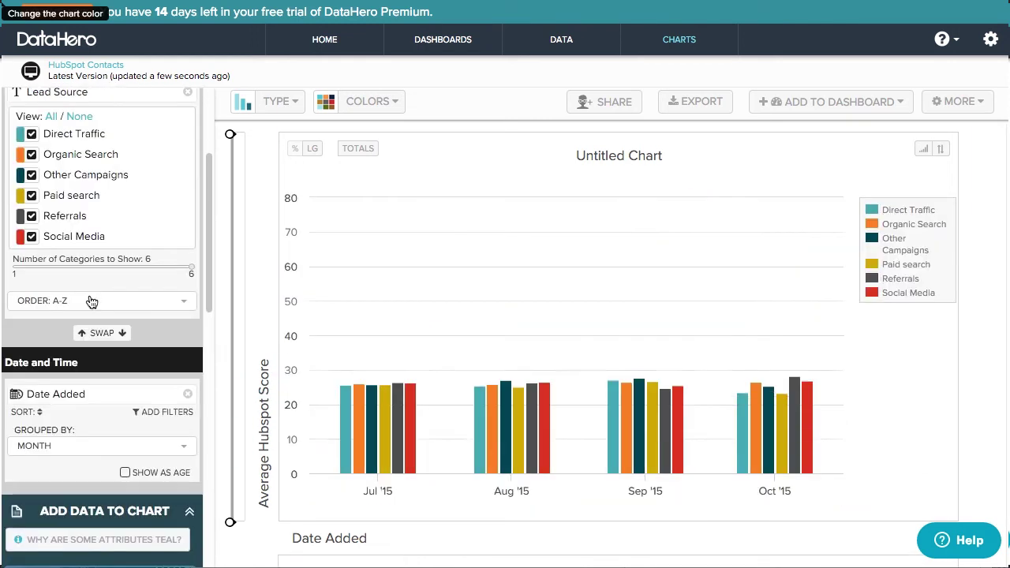
{"action": "scroll", "coordinate": [87, 303], "scroll_direction": "up", "scroll_amount": 3}
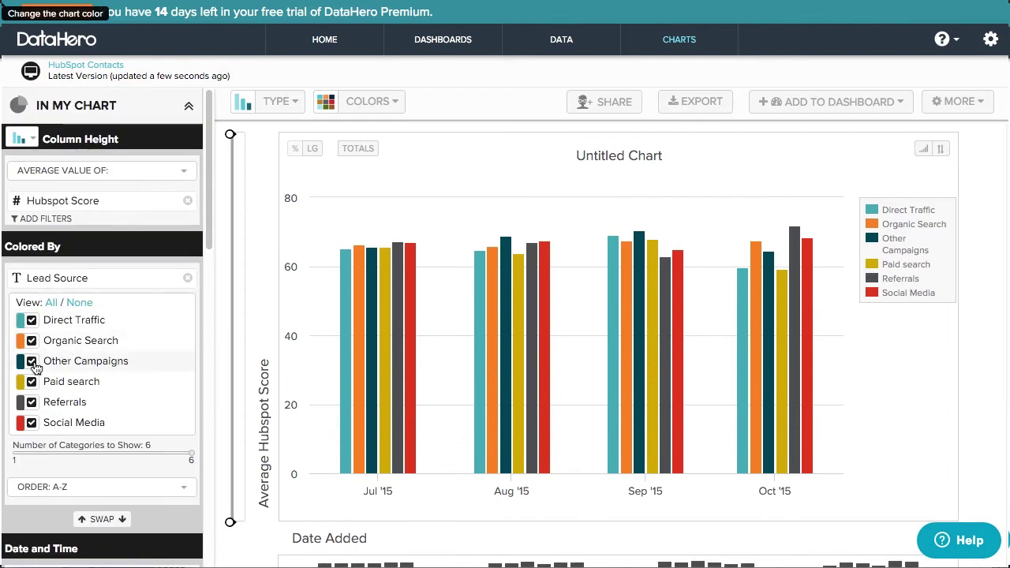
{"action": "left_click", "coordinate": [63, 487]}
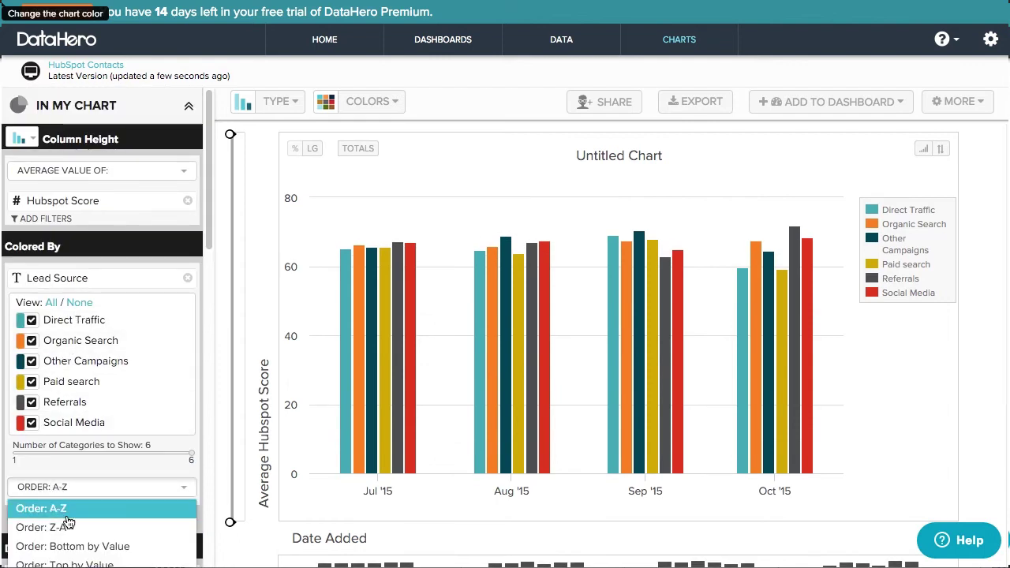
{"action": "left_click", "coordinate": [89, 563]}
{"action": "scroll", "coordinate": [79, 552], "scroll_direction": "down", "scroll_amount": 2}
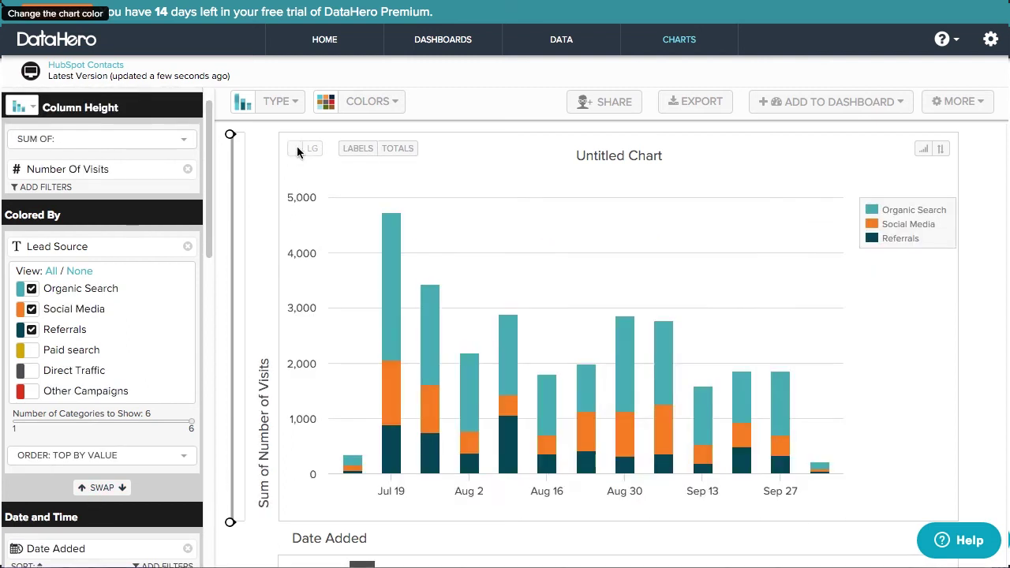
- Preview the 100% stacked and week-over-week comparison views, then revert both
{"action": "left_click", "coordinate": [297, 150]}
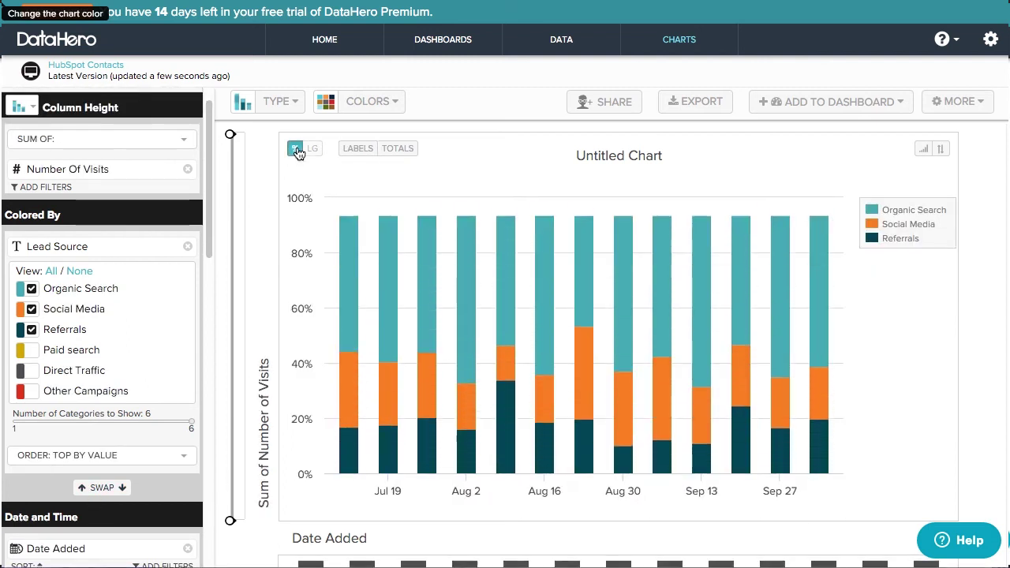
{"action": "left_click", "coordinate": [296, 150]}
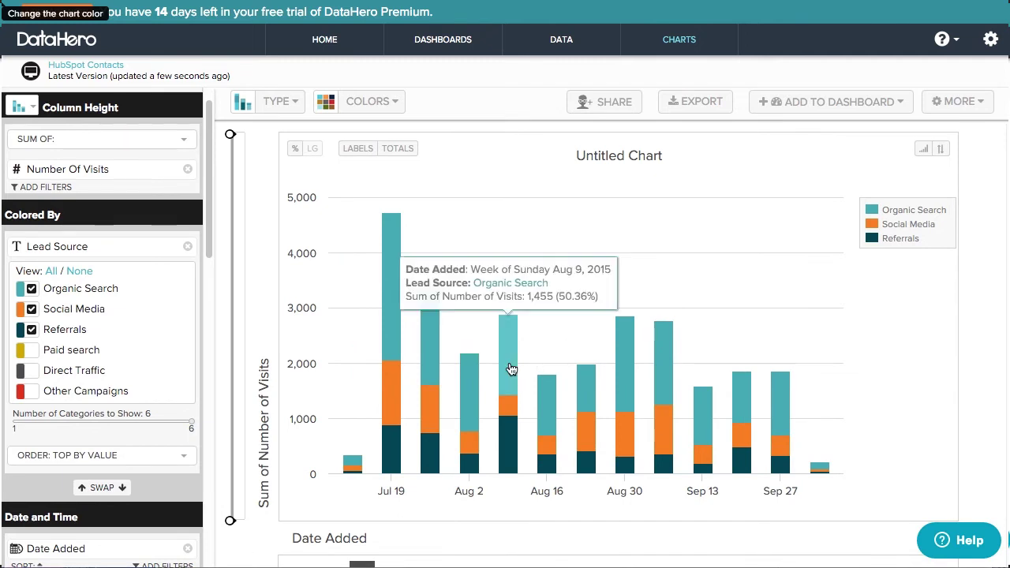
{"action": "left_click", "coordinate": [940, 150]}
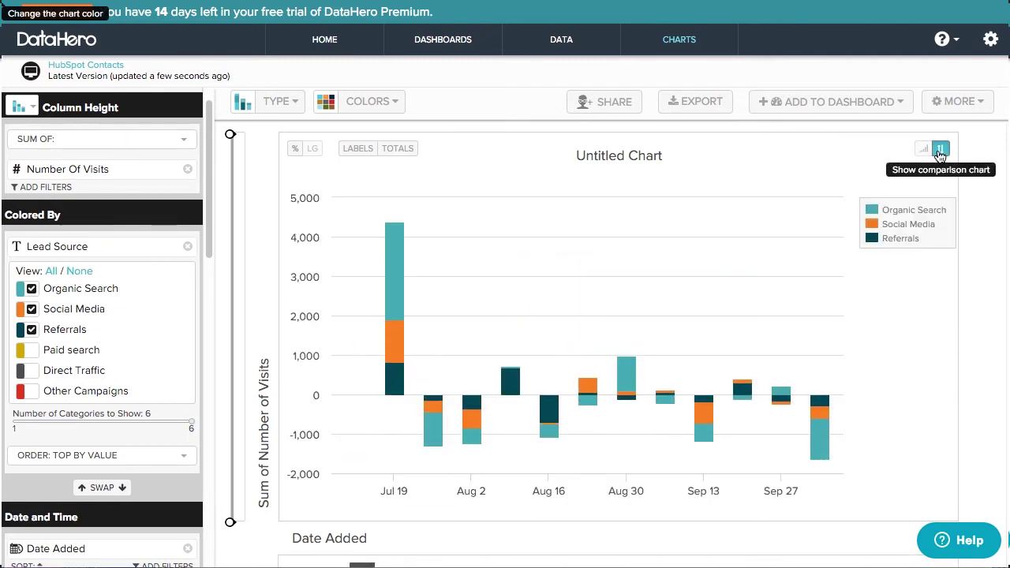
{"action": "left_click", "coordinate": [939, 152]}
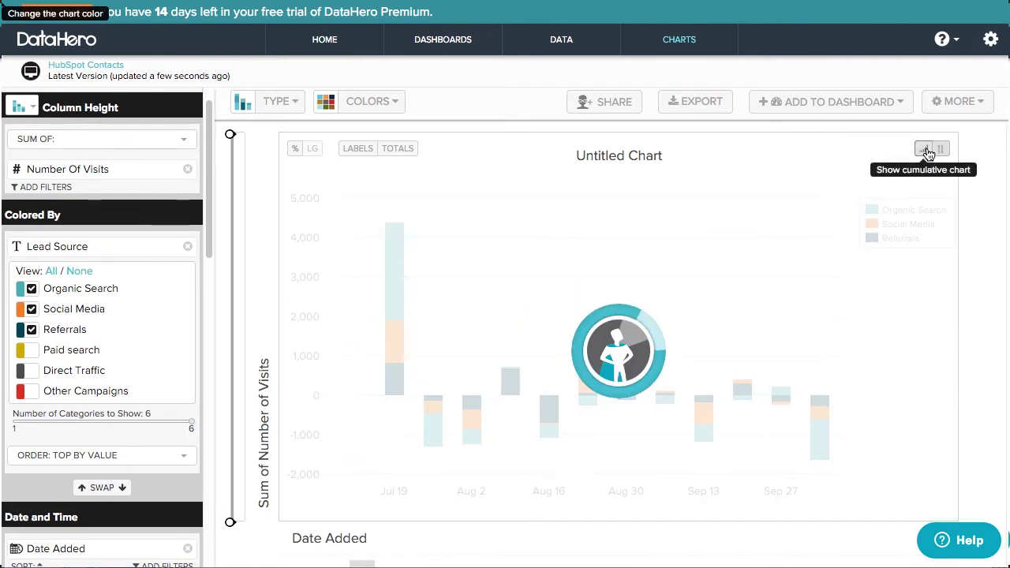
- Show cumulative visit totals as a Stacked Area chart
{"action": "left_click", "coordinate": [925, 150]}
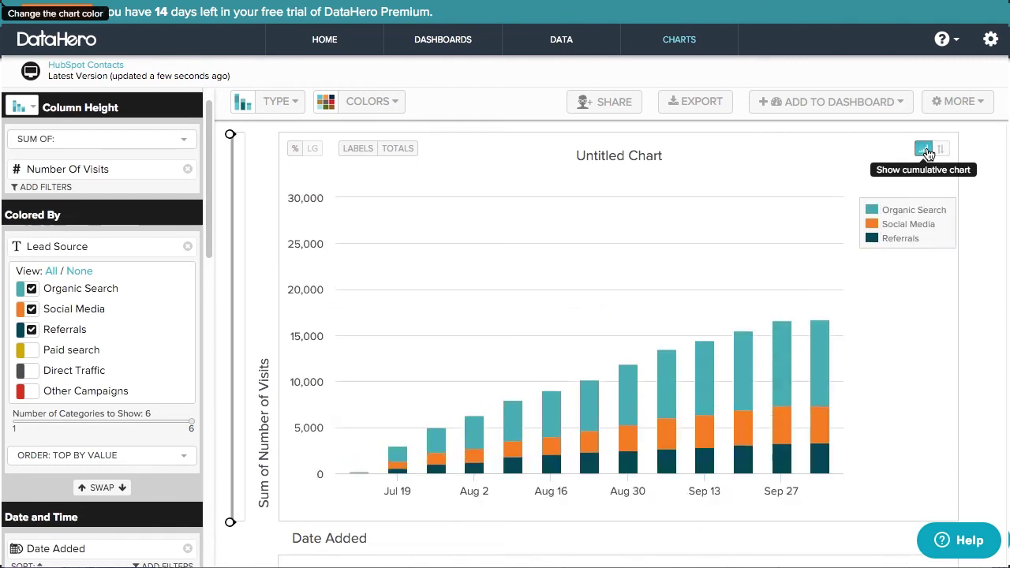
{"action": "left_click", "coordinate": [283, 105]}
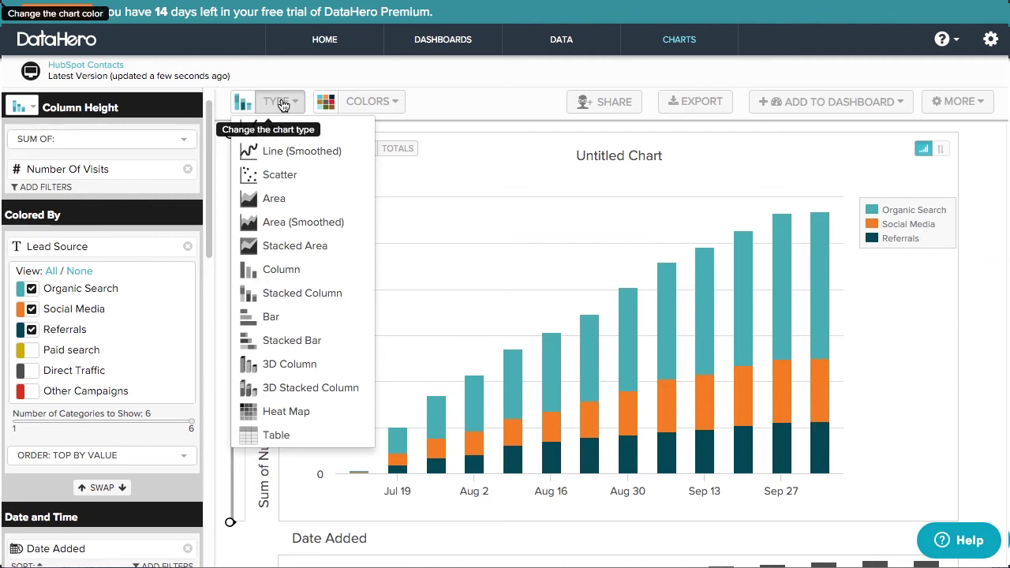
{"action": "left_click", "coordinate": [340, 246]}
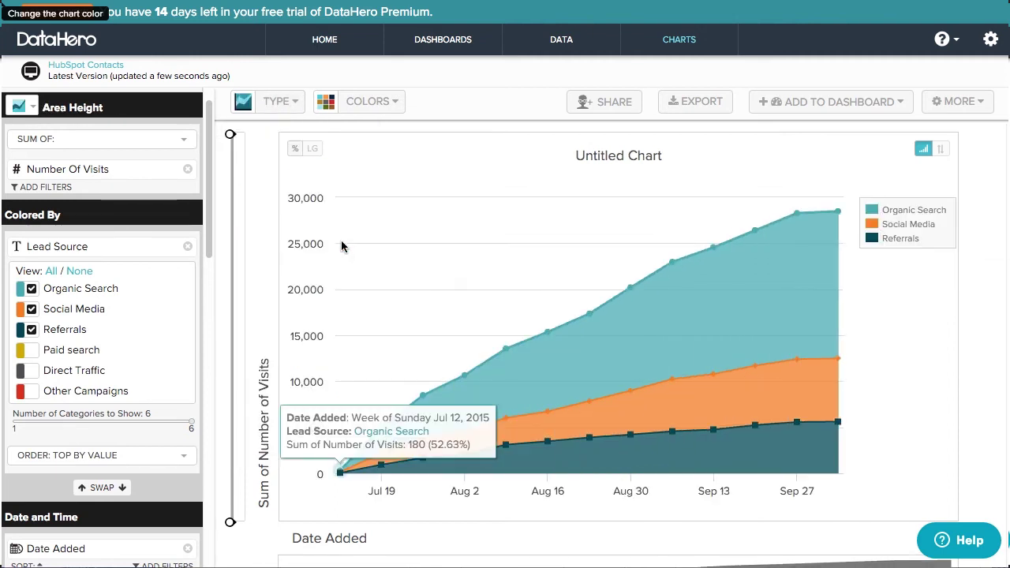
- Browse the colour palettes and close them without changing colours
{"action": "left_click", "coordinate": [385, 109]}
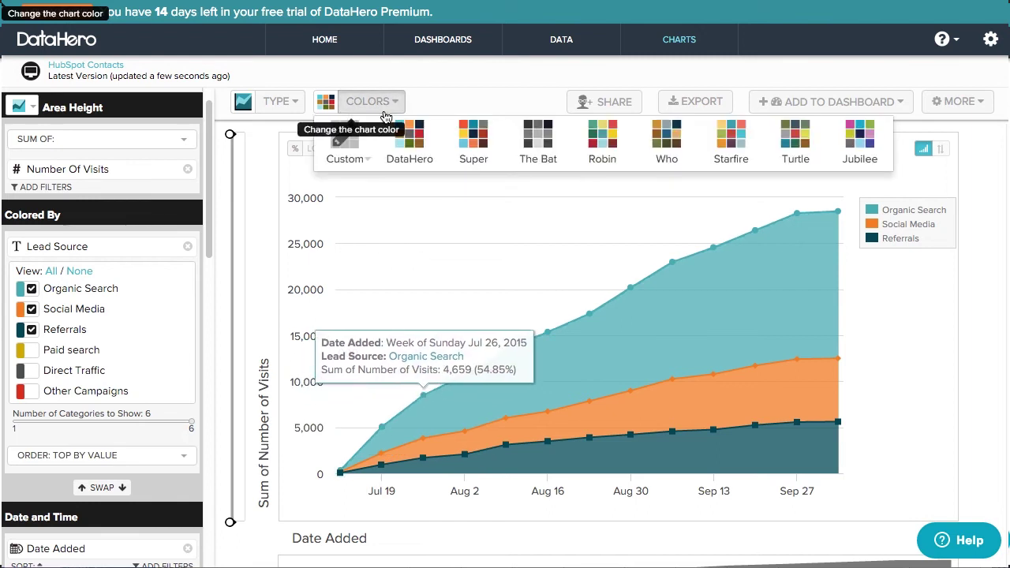
{"action": "mouse_move", "coordinate": [367, 150]}
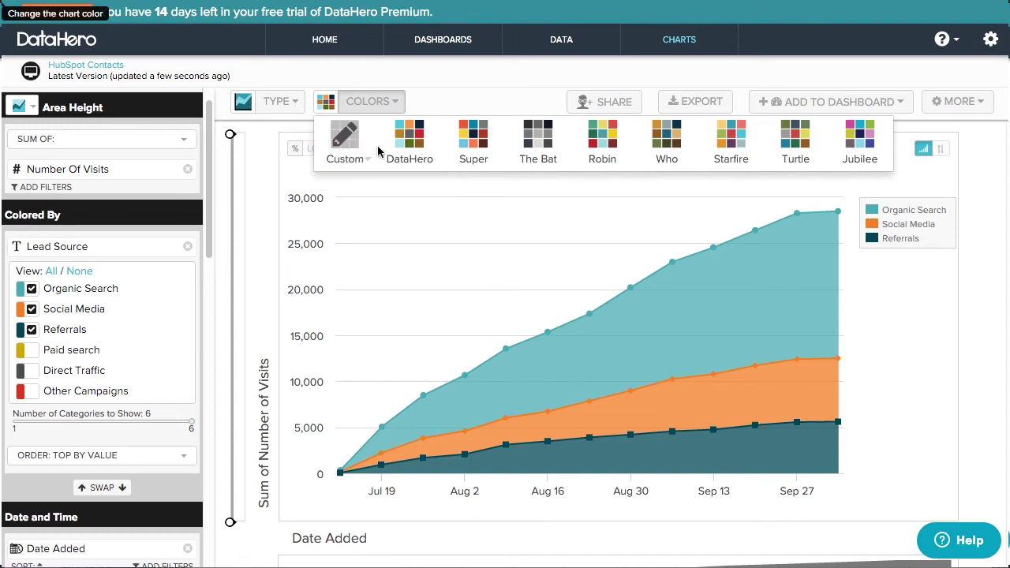
{"action": "left_click", "coordinate": [384, 103]}
- Retitle the stacked area chart 'Cumulative Visits by Source'
{"action": "left_click", "coordinate": [609, 158]}
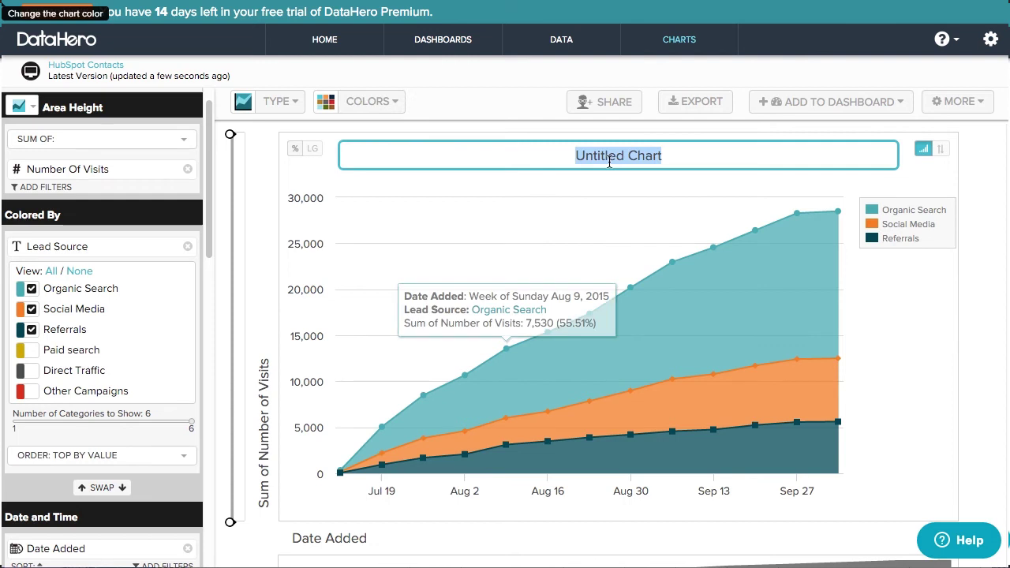
{"action": "type", "text": "Cumulative Vi"}
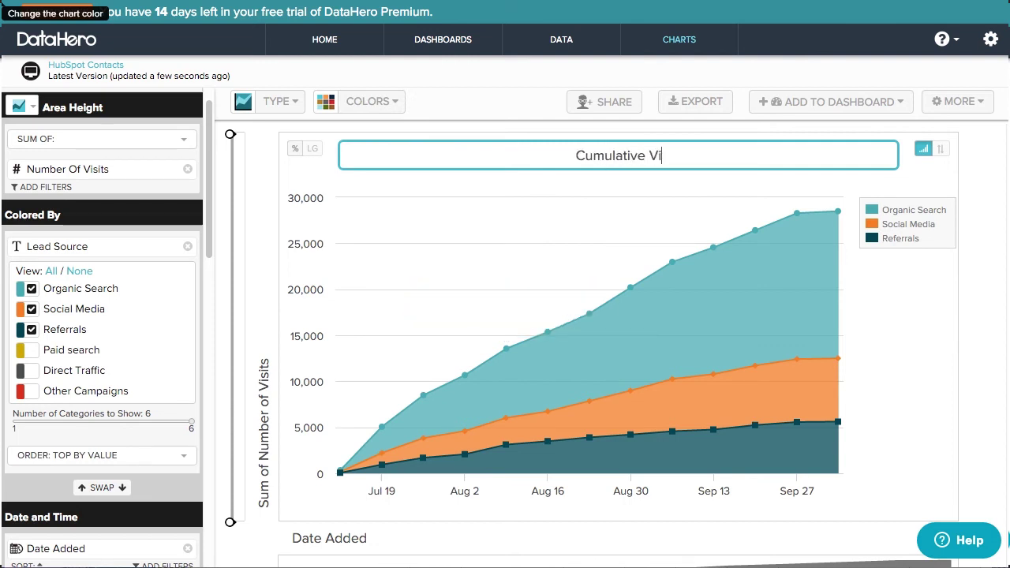
{"action": "type", "text": "sits by Source"}
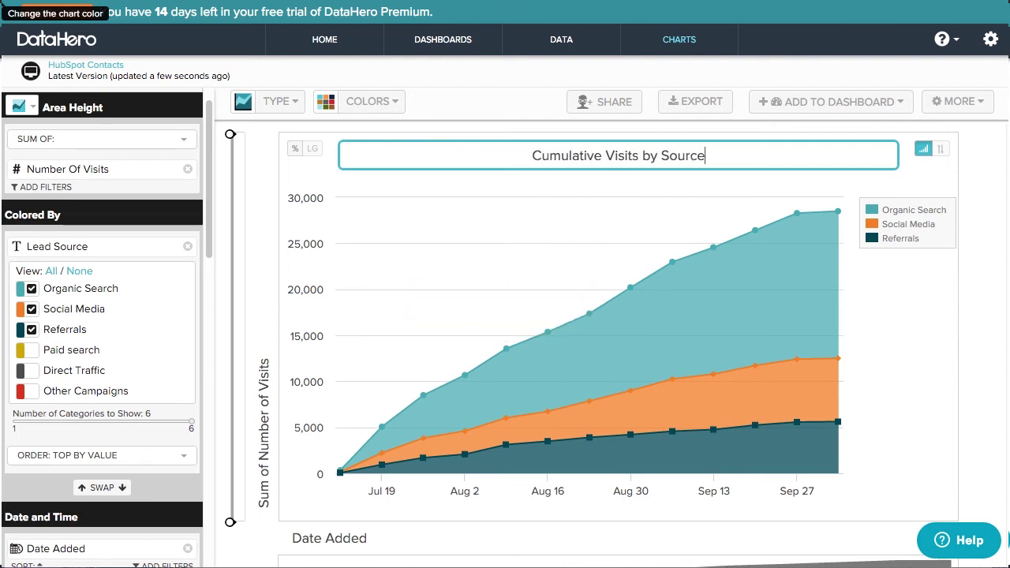
{"action": "key", "text": "Return"}
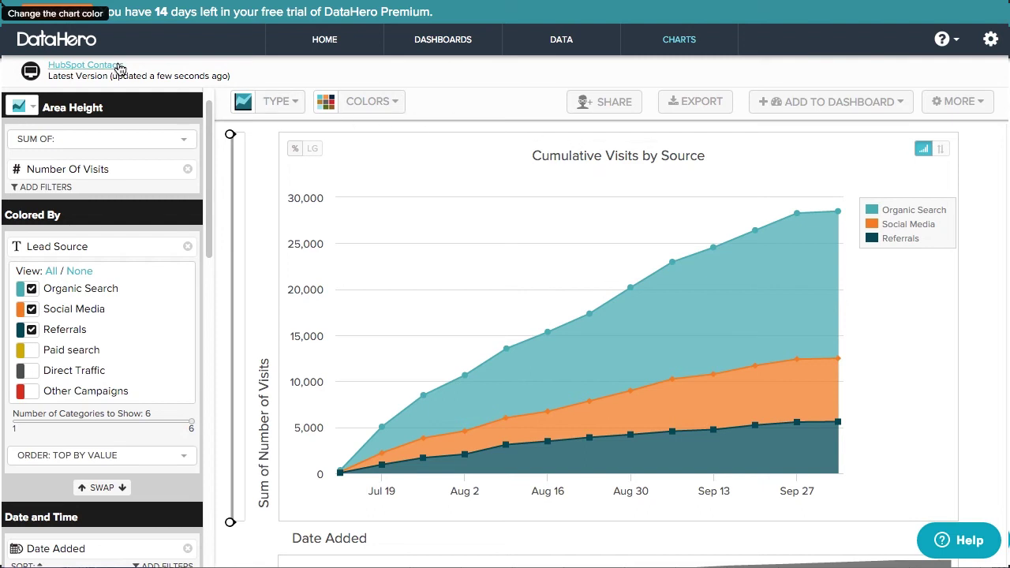
- Open the HubSpot Contacts dataset and its Combine Your Data view to add another dataset
{"action": "left_click", "coordinate": [117, 66]}
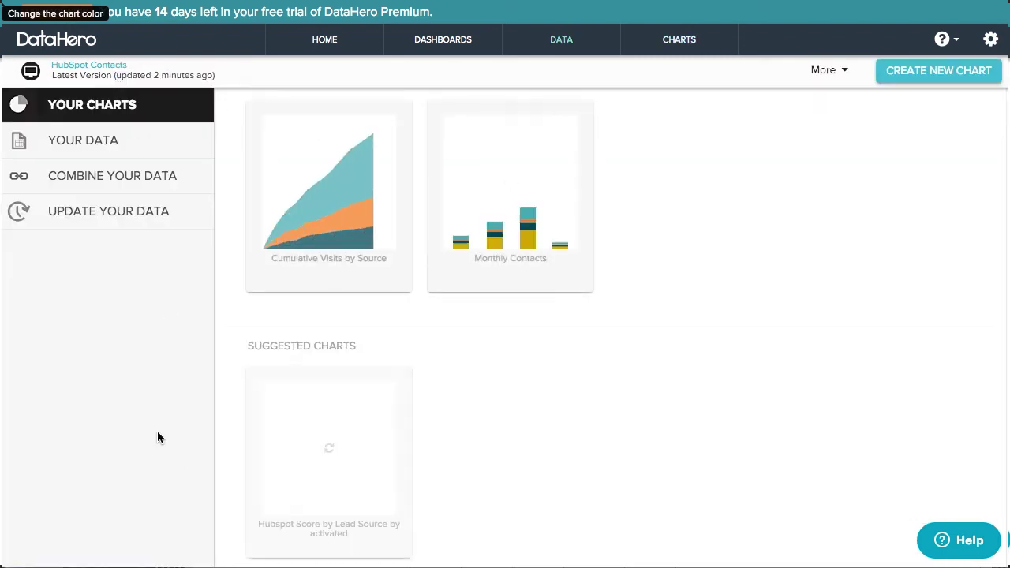
{"action": "left_click", "coordinate": [159, 222]}
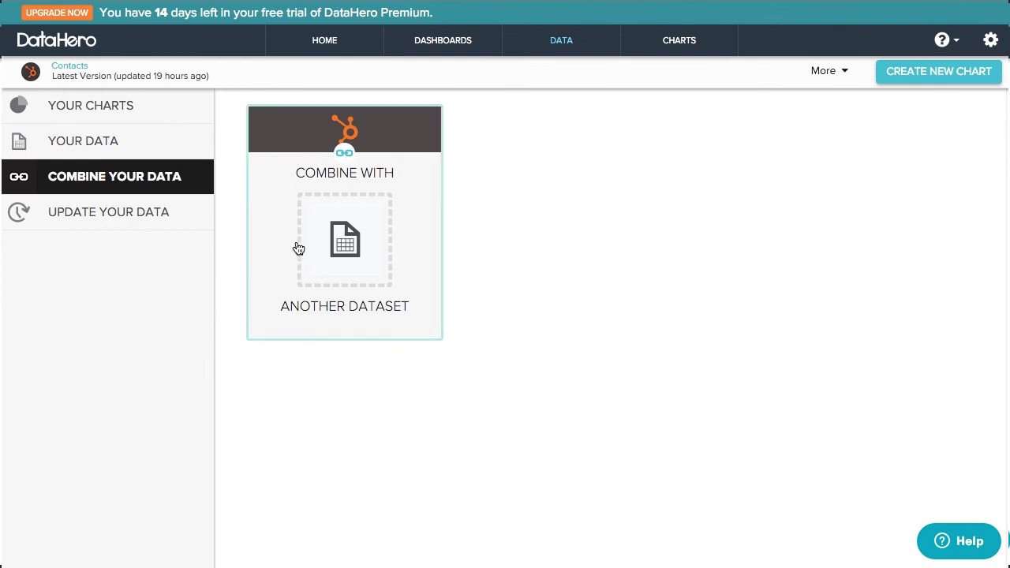
{"action": "left_click", "coordinate": [320, 254]}
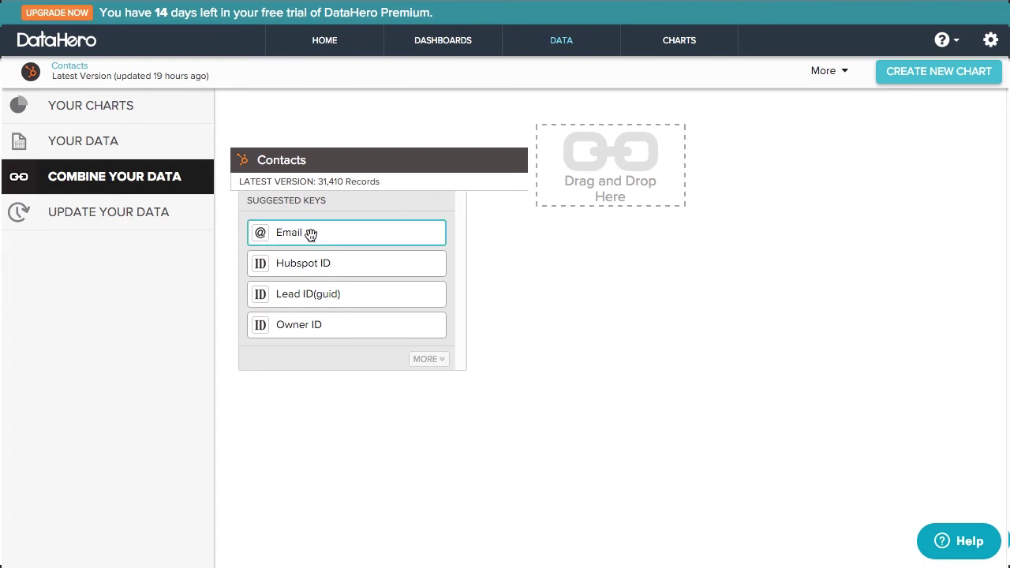
- Join Contacts' Email with View: All solved tickets' Requester Email
{"action": "left_click_drag", "start_coordinate": [311, 234], "coordinate": [595, 176]}
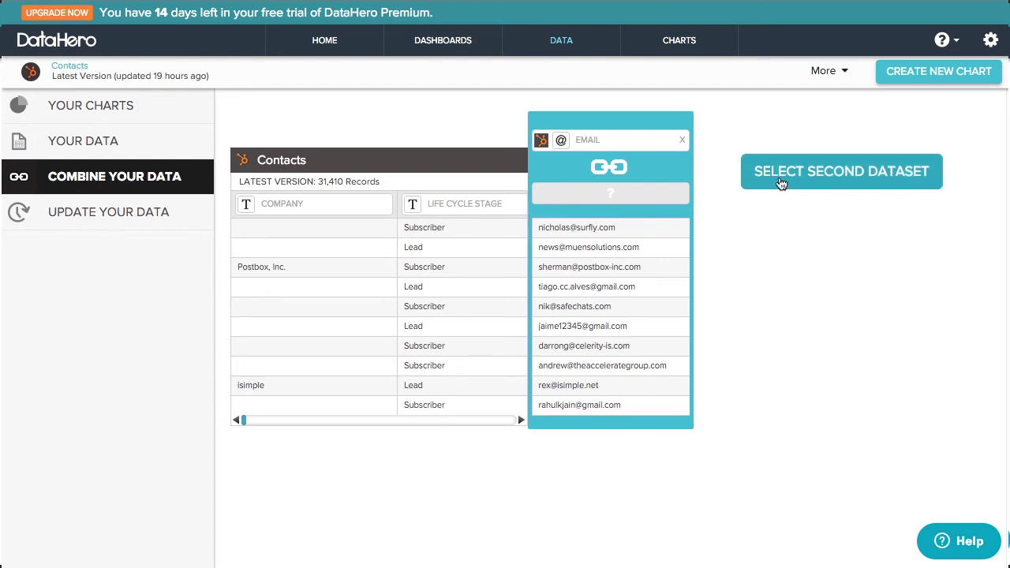
{"action": "left_click", "coordinate": [780, 183]}
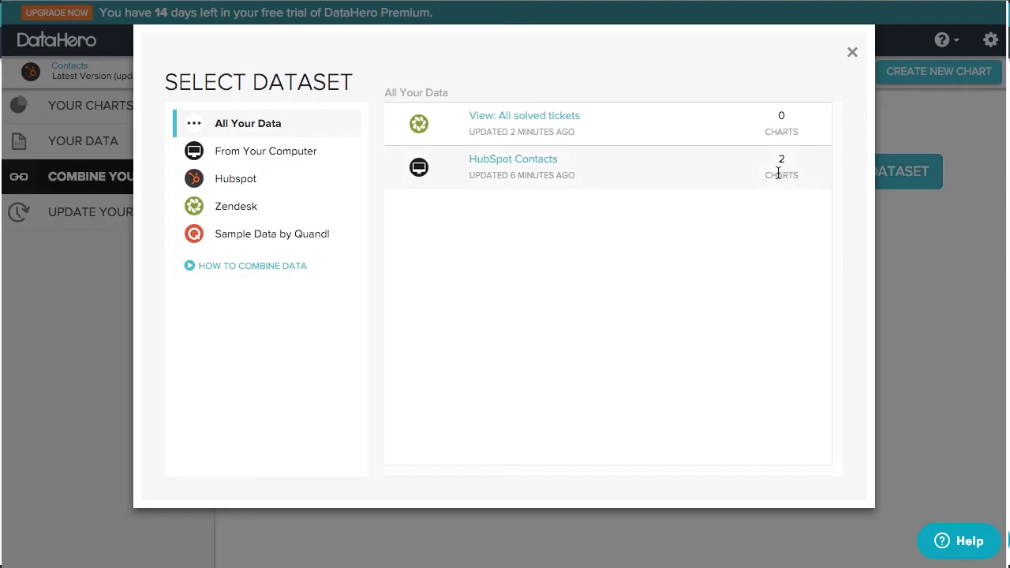
{"action": "left_click", "coordinate": [544, 118]}
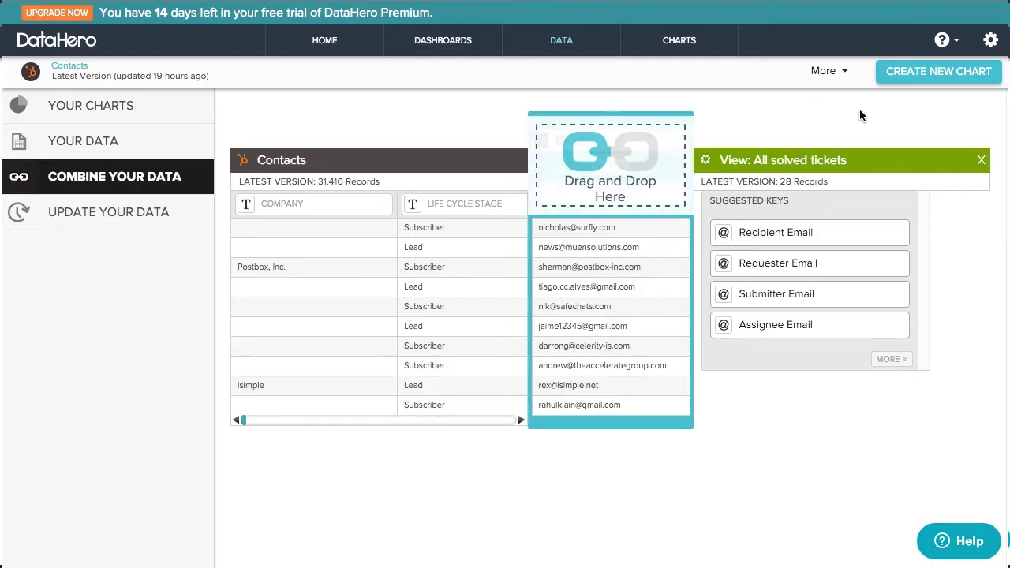
{"action": "left_click_drag", "start_coordinate": [831, 261], "coordinate": [610, 170]}
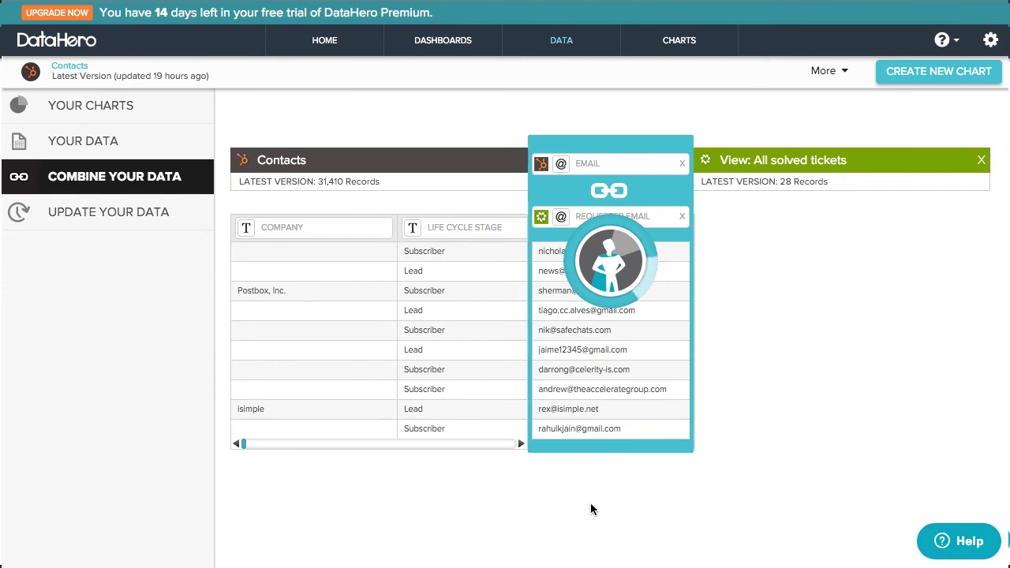
{"action": "left_click", "coordinate": [620, 143]}
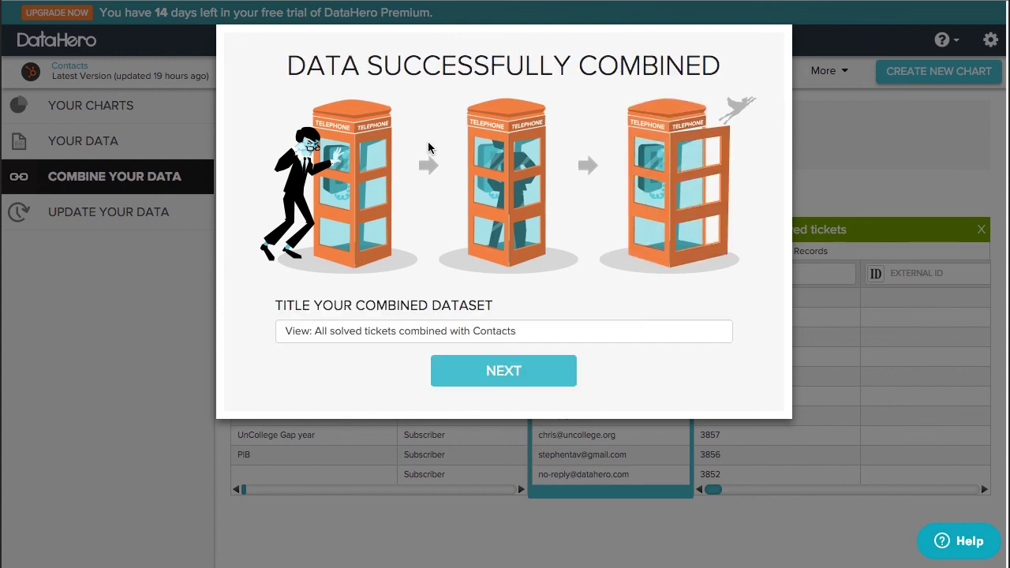
- Name the combined dataset 'Support + Marketing Automation Data' and finish
{"action": "triple_click", "coordinate": [516, 331]}
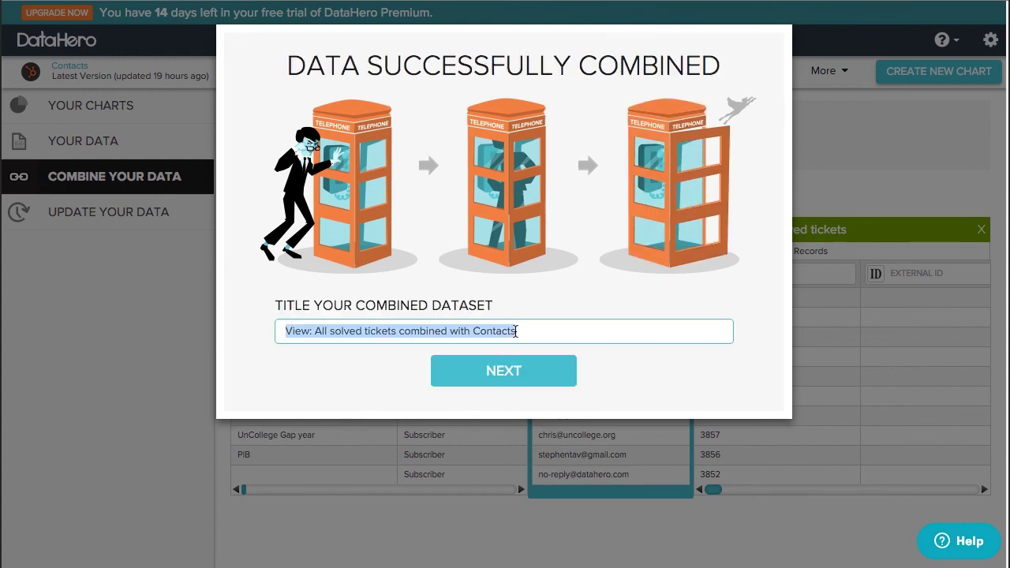
{"action": "type", "text": "Support + M"}
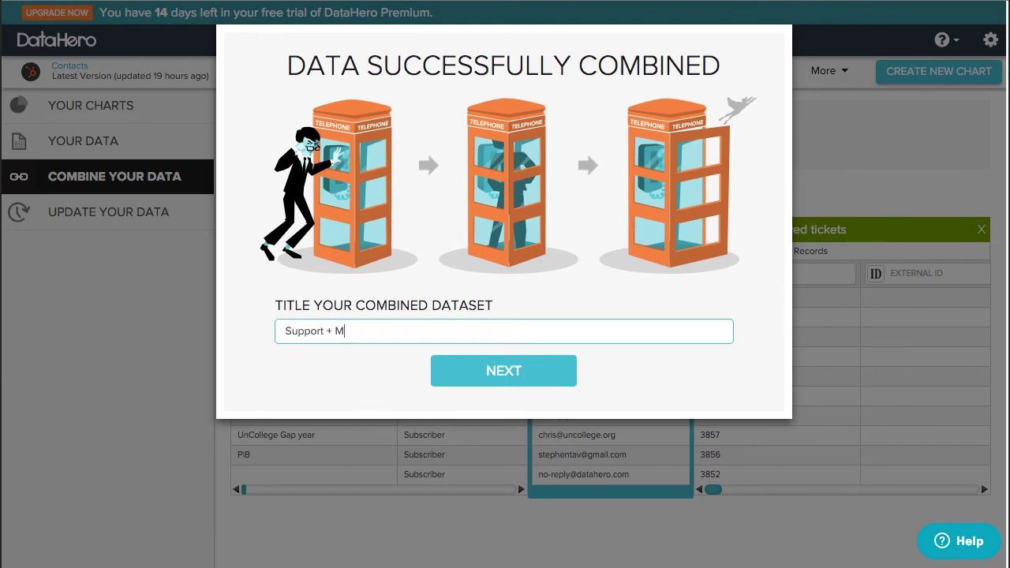
{"action": "type", "text": "arketing Automation Dat"}
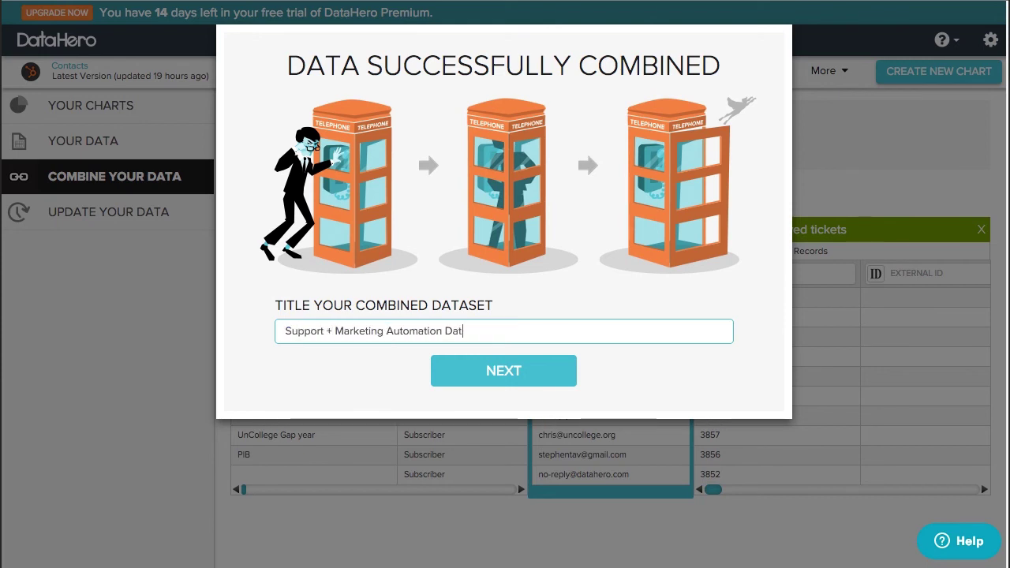
{"action": "type", "text": "a"}
{"action": "left_click", "coordinate": [444, 368]}
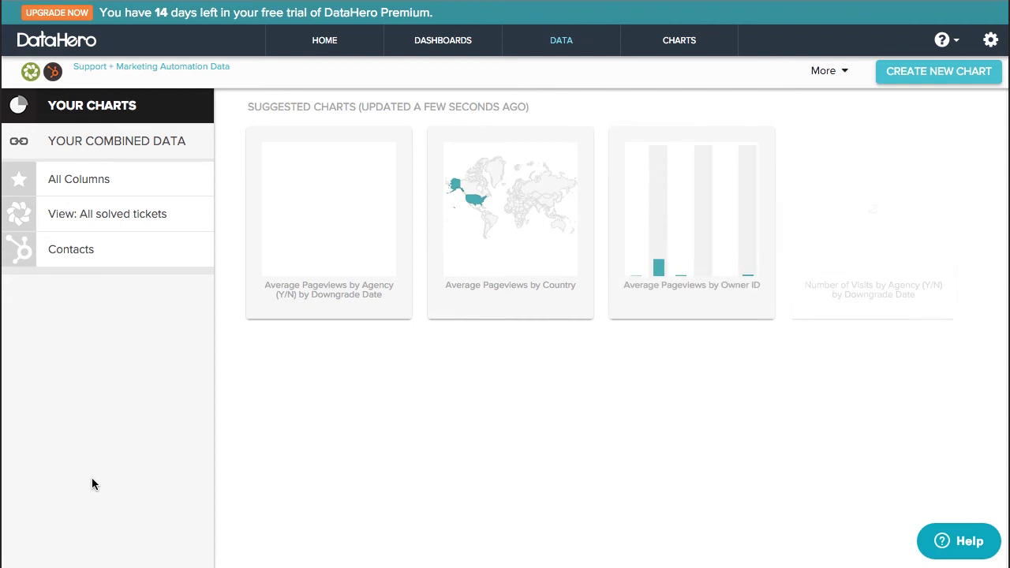
- Start a new chart from the combined data using the Created At field
{"action": "left_click", "coordinate": [887, 72]}
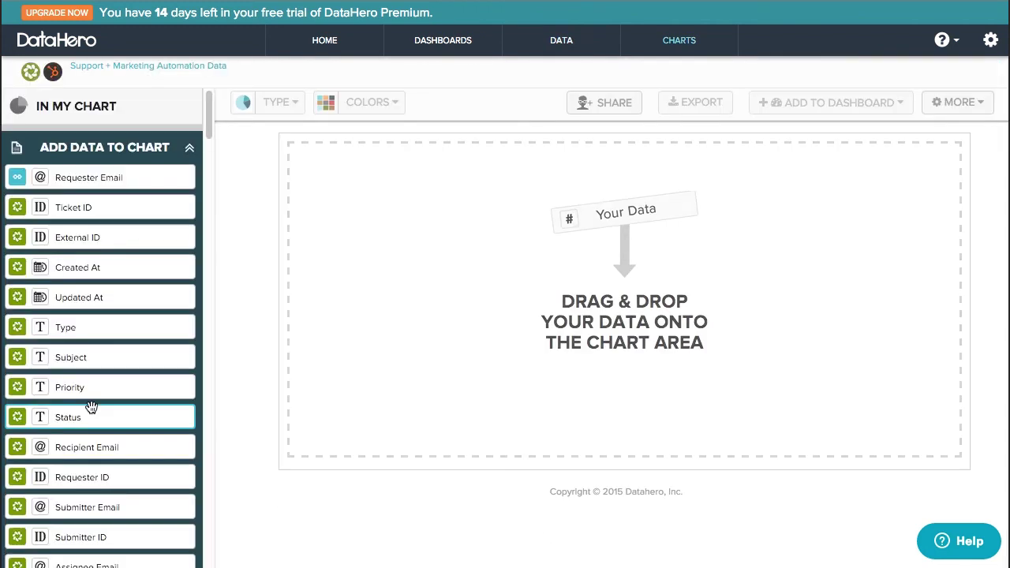
{"action": "scroll", "coordinate": [93, 418], "scroll_direction": "down", "scroll_amount": 6}
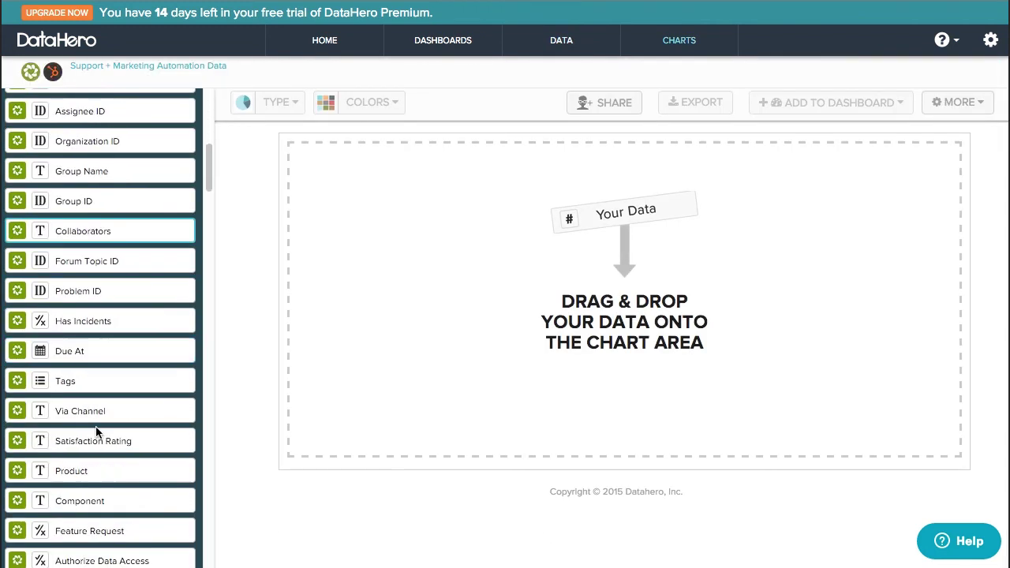
{"action": "scroll", "coordinate": [97, 430], "scroll_direction": "down", "scroll_amount": 3}
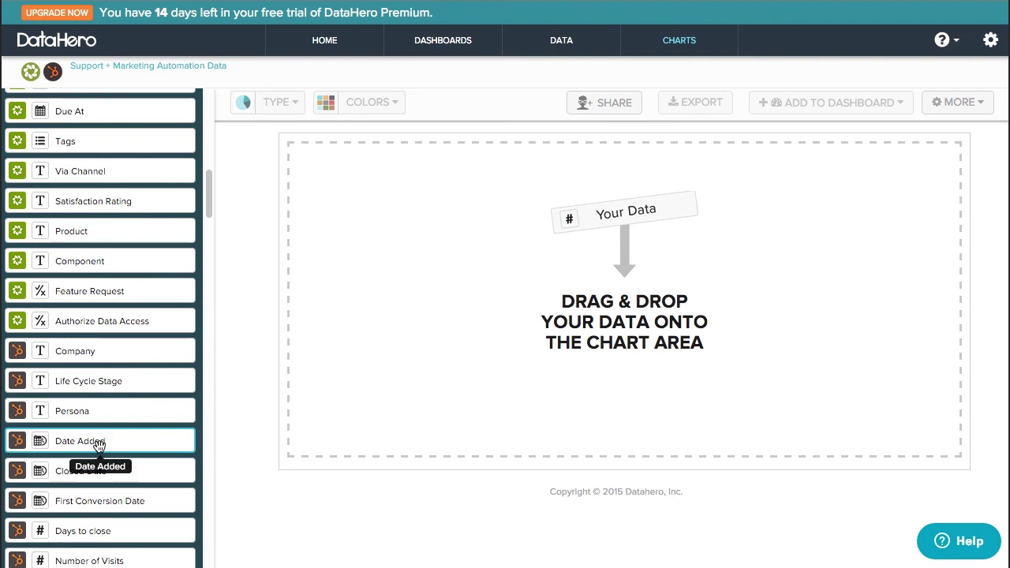
{"action": "scroll", "coordinate": [98, 446], "scroll_direction": "up", "scroll_amount": 9}
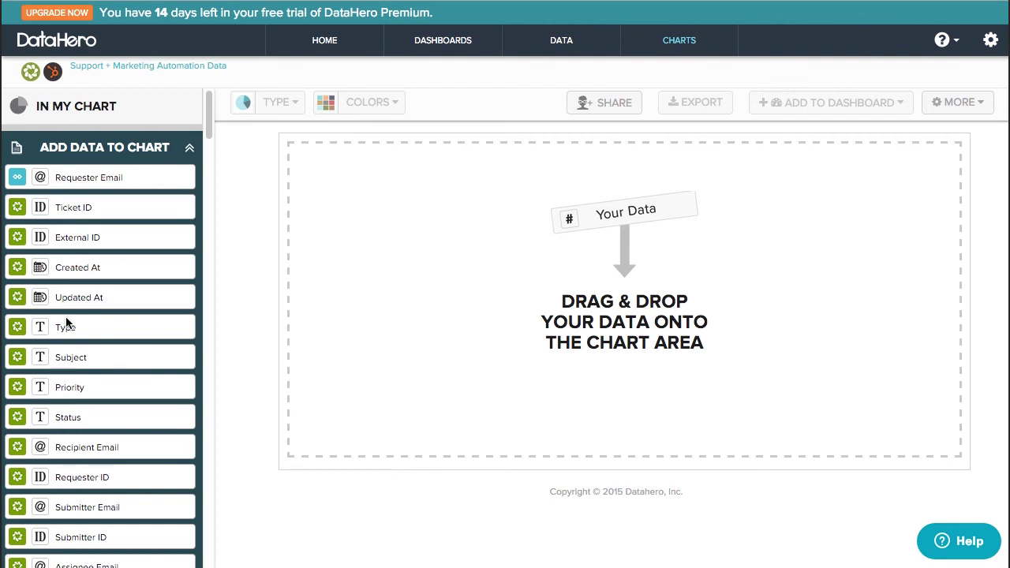
{"action": "left_click_drag", "start_coordinate": [67, 268], "coordinate": [104, 229]}
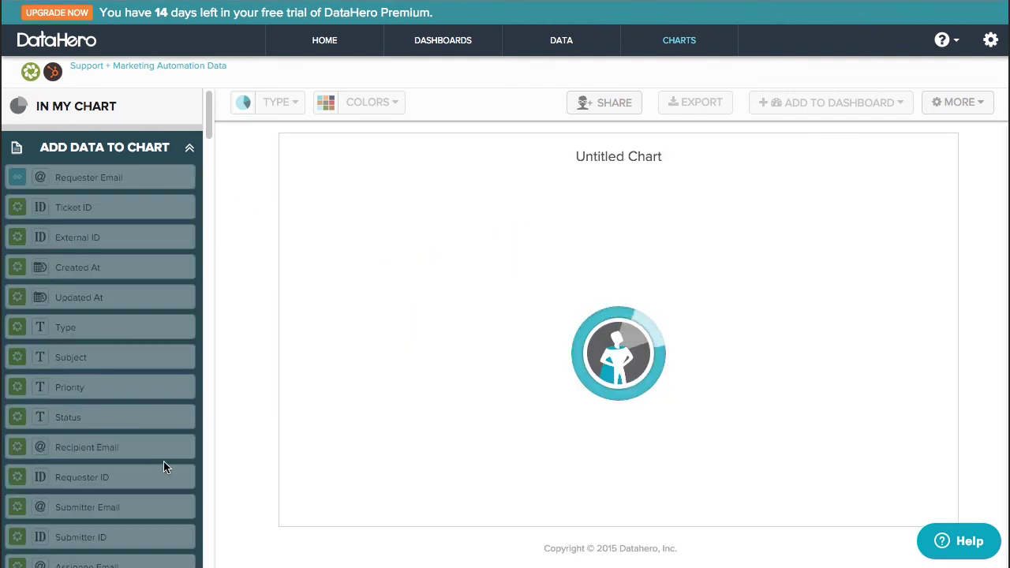
- Split the bars by Life Cycle Stage and order the stacks Top by Value
{"action": "scroll", "coordinate": [165, 431], "scroll_direction": "down", "scroll_amount": 9}
{"action": "scroll", "coordinate": [163, 439], "scroll_direction": "down", "scroll_amount": 2}
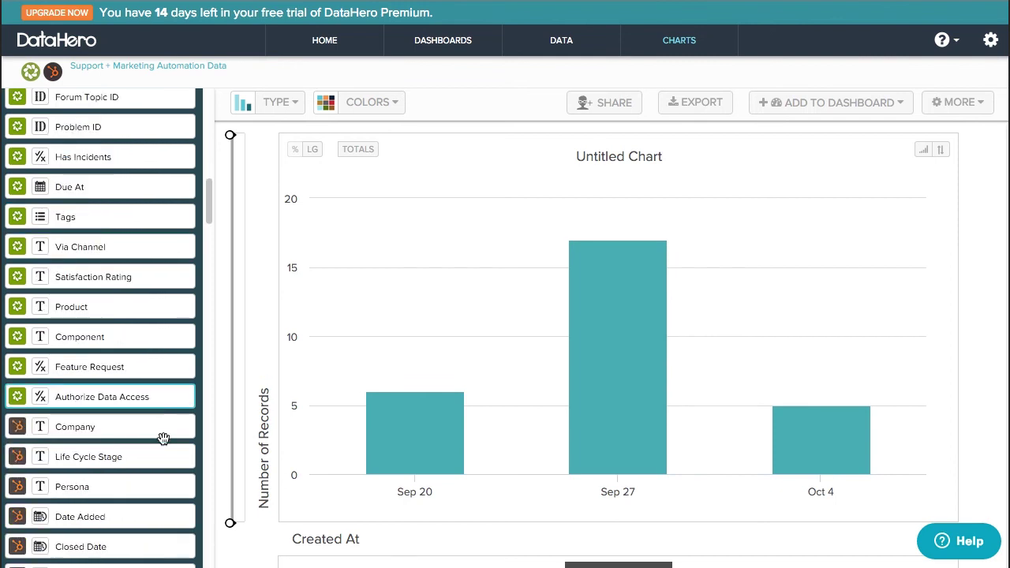
{"action": "left_click_drag", "start_coordinate": [163, 451], "coordinate": [376, 363]}
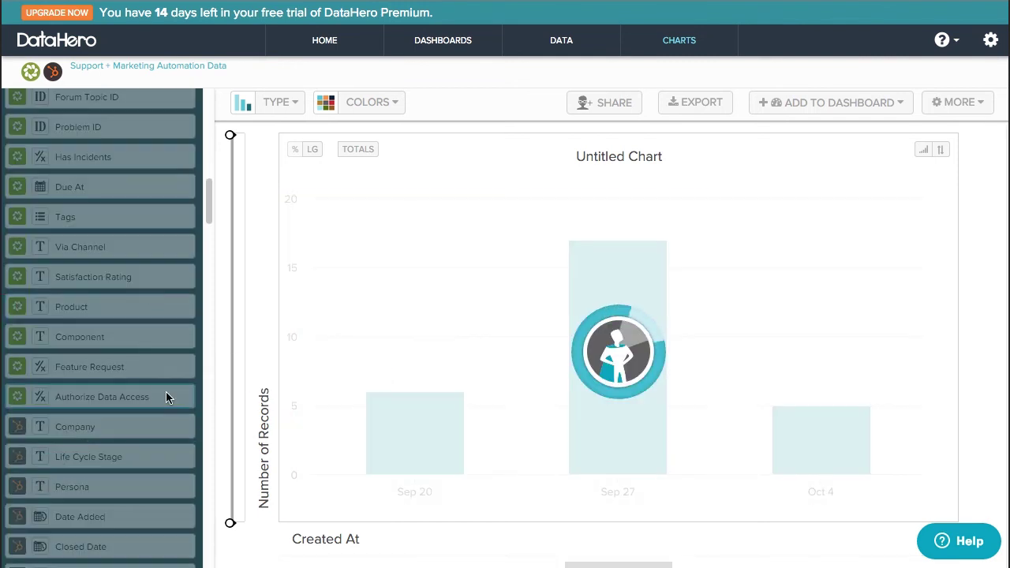
{"action": "scroll", "coordinate": [165, 391], "scroll_direction": "up", "scroll_amount": 4}
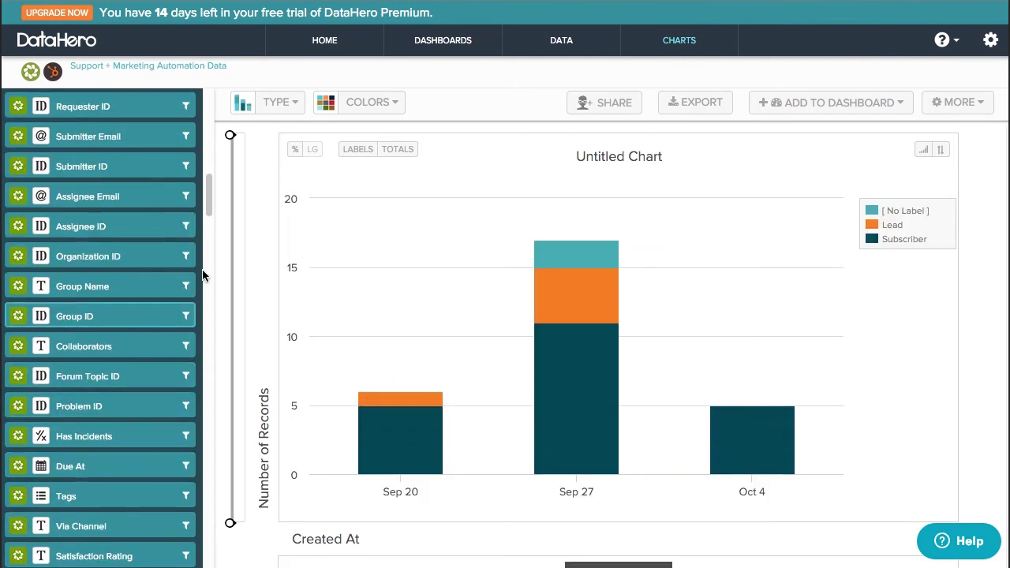
{"action": "scroll", "coordinate": [203, 275], "scroll_direction": "up", "scroll_amount": 8}
{"action": "left_click", "coordinate": [101, 348]}
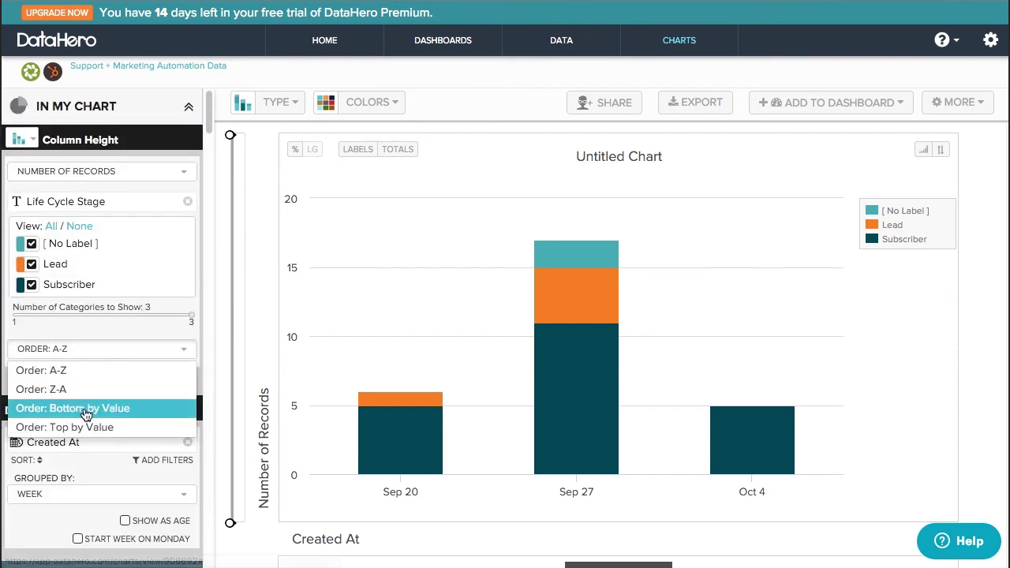
- Title the chart 'Ticket Submissions by Lifecycle Stage'
{"action": "mouse_move", "coordinate": [593, 243]}
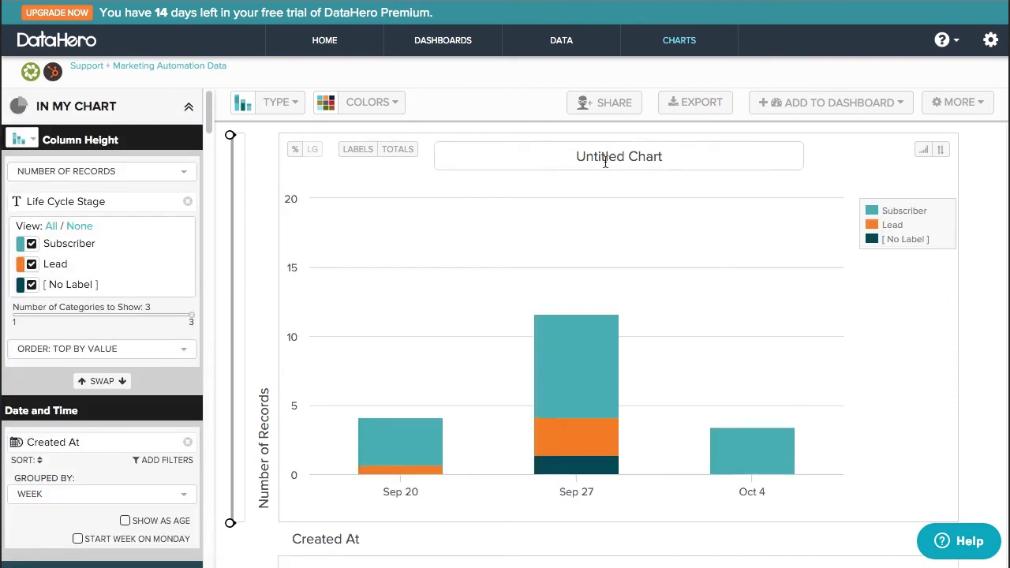
{"action": "left_click", "coordinate": [635, 156]}
{"action": "type", "text": "Ticket Su"}
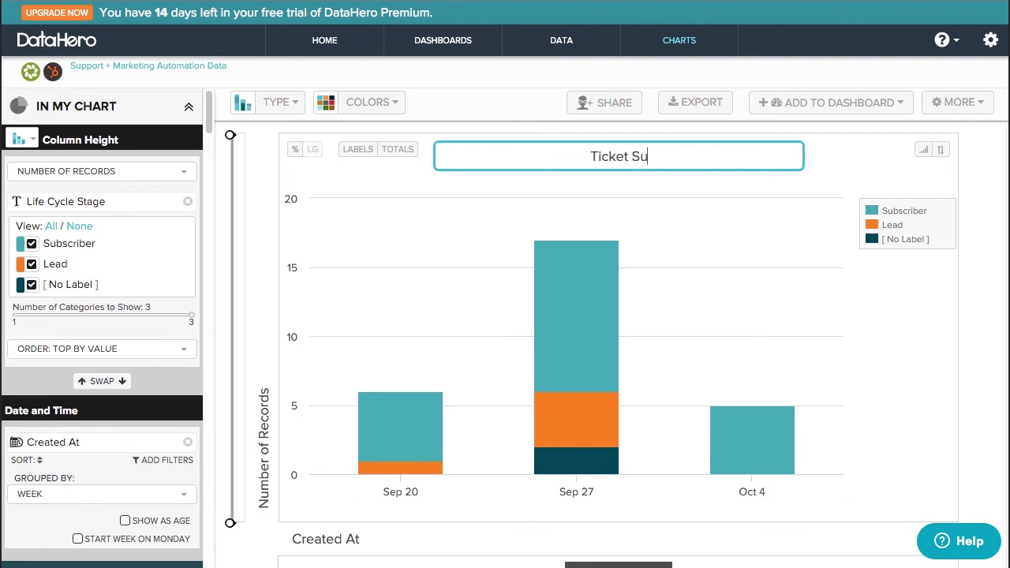
{"action": "type", "text": "bmissions by Lifec"}
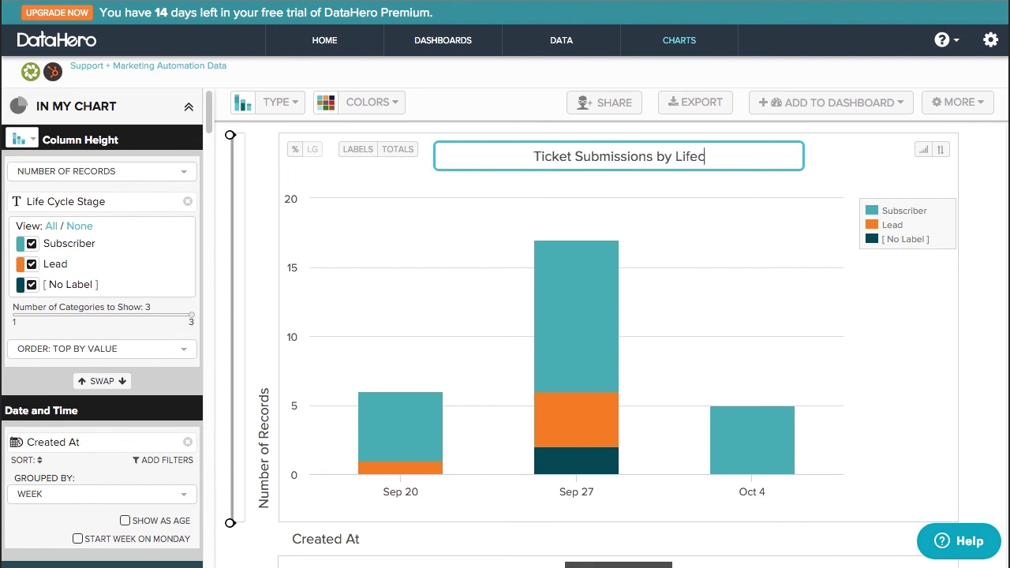
{"action": "type", "text": "ycle Stage"}
{"action": "key", "text": "Return"}
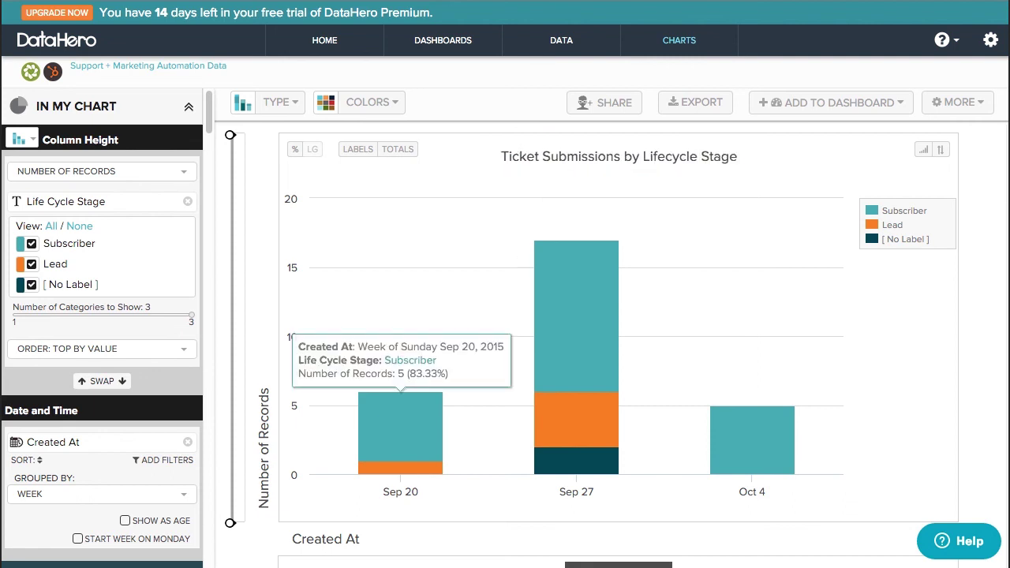
{"action": "left_click", "coordinate": [817, 100]}
- Add the chart to a new dashboard named 'Marketing Data'
{"action": "left_click", "coordinate": [838, 132]}
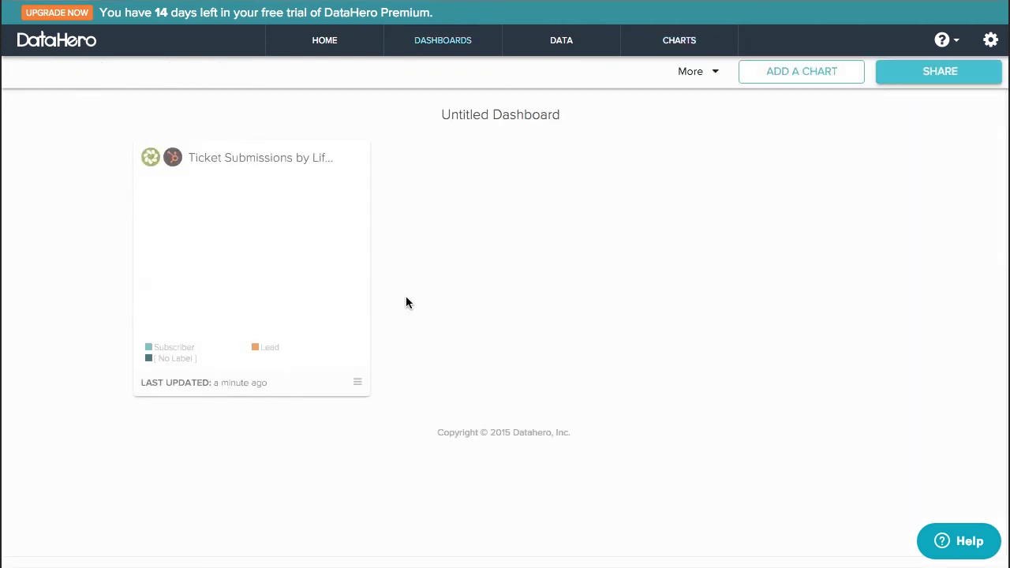
{"action": "left_click", "coordinate": [455, 125]}
{"action": "key", "text": "BackSpace"}
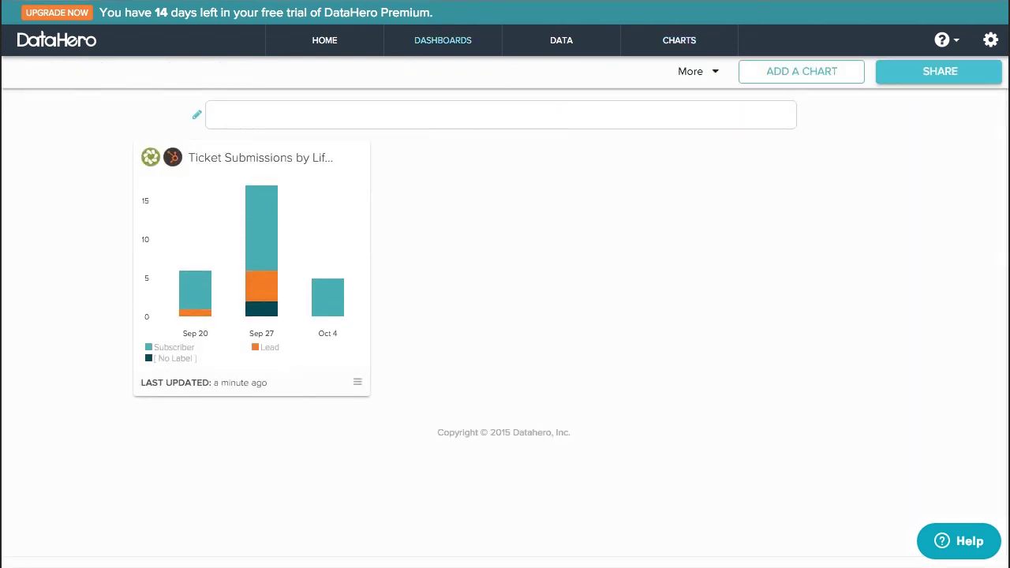
{"action": "type", "text": "Marketing Data"}
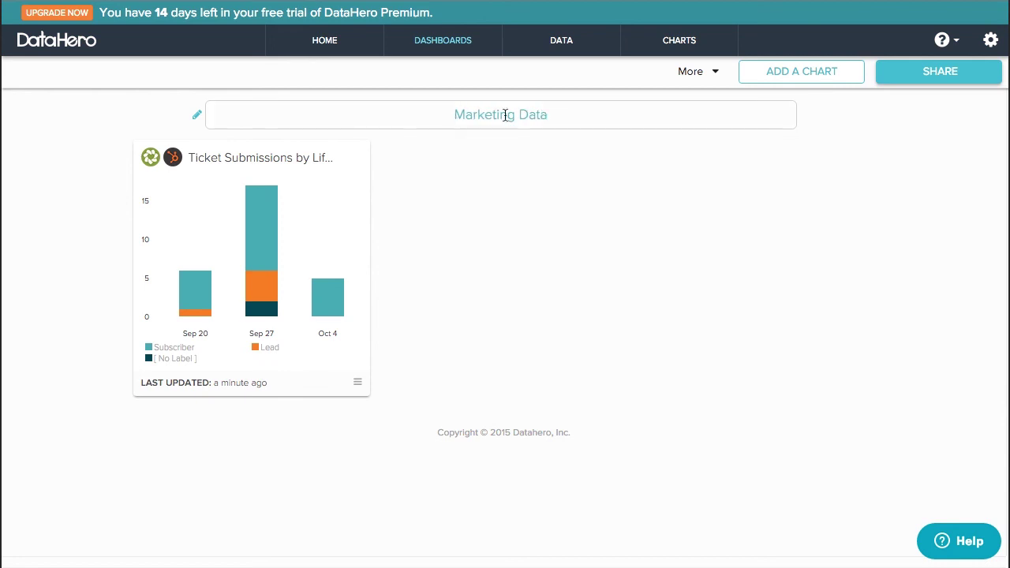
{"action": "key", "text": "Return"}
- Add the HubSpot Contacts chart Cumulative Visits by Source to the dashboard
{"action": "left_click", "coordinate": [766, 71]}
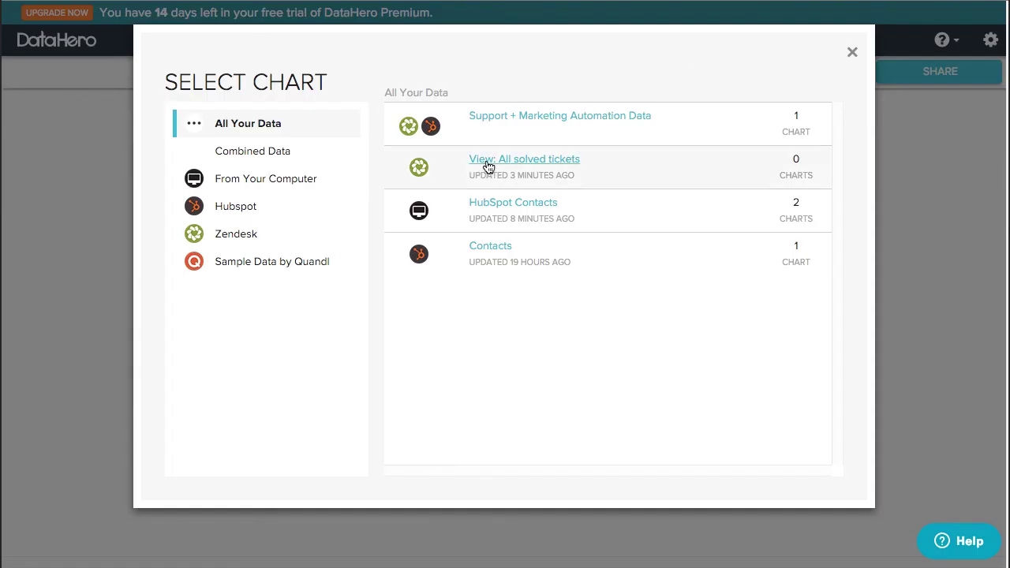
{"action": "left_click", "coordinate": [498, 210]}
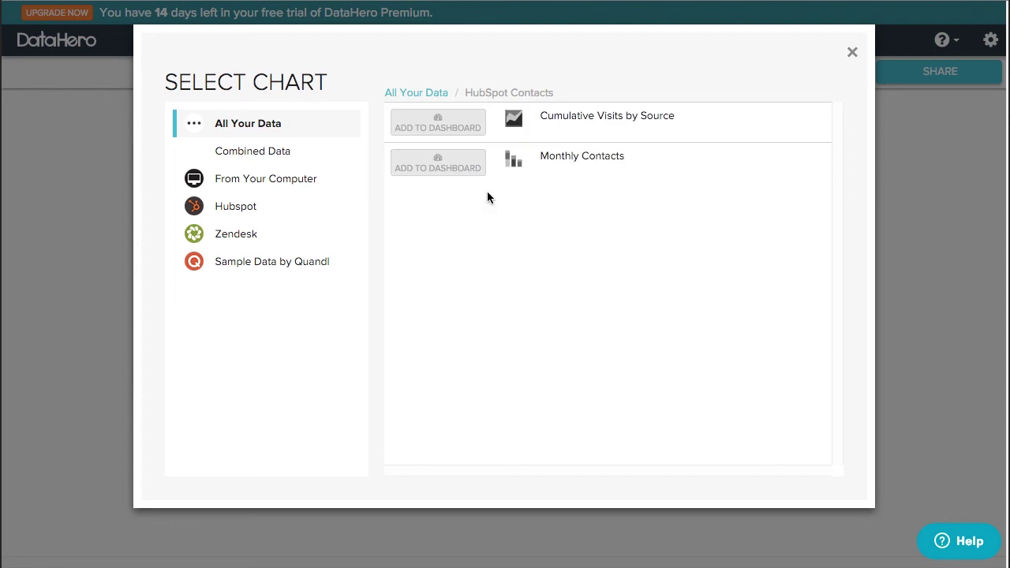
{"action": "left_click", "coordinate": [449, 134]}
{"action": "left_click", "coordinate": [685, 49]}
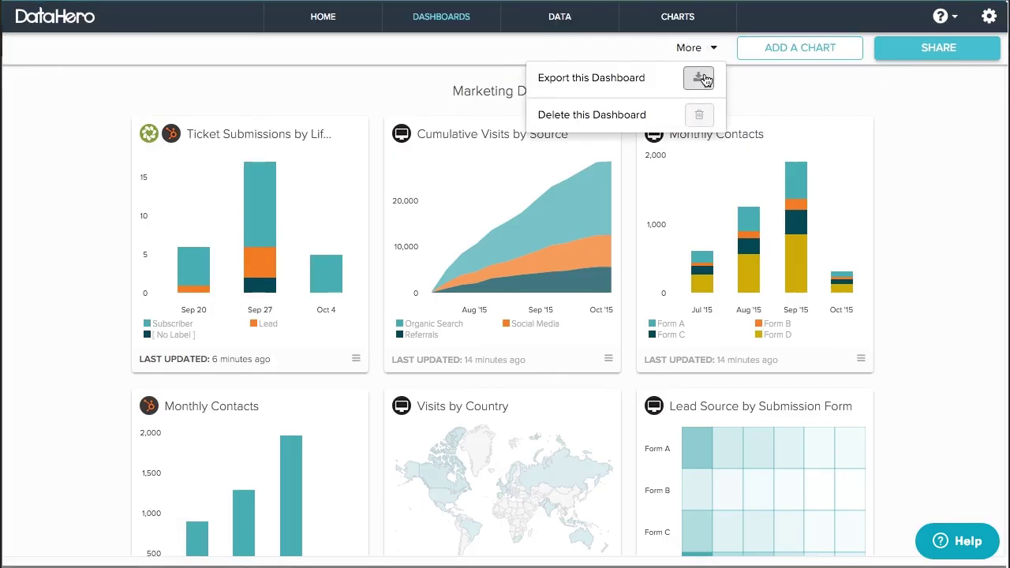
{"action": "left_click", "coordinate": [701, 78]}
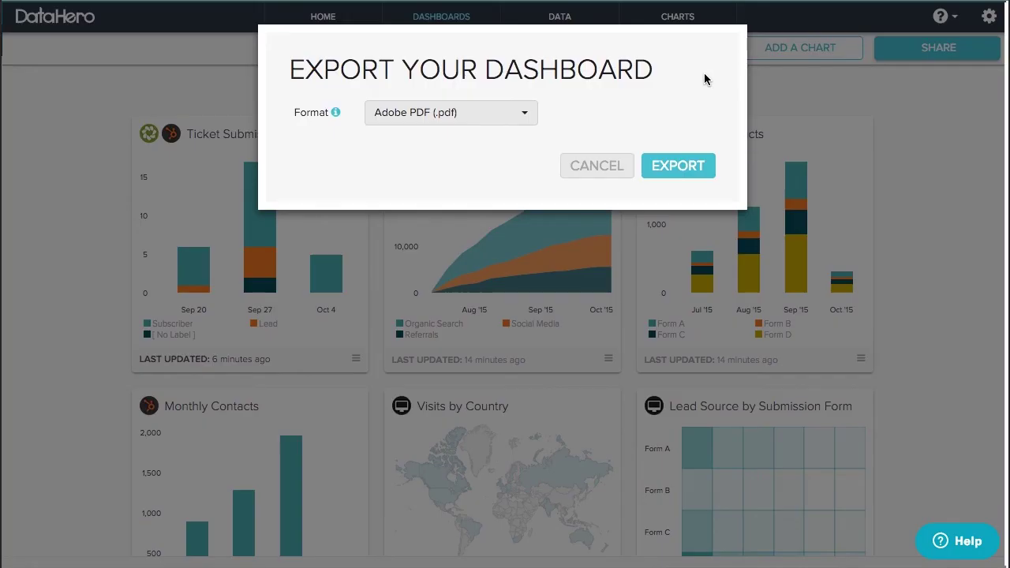
{"action": "left_click", "coordinate": [466, 120]}
{"action": "left_click", "coordinate": [466, 120]}
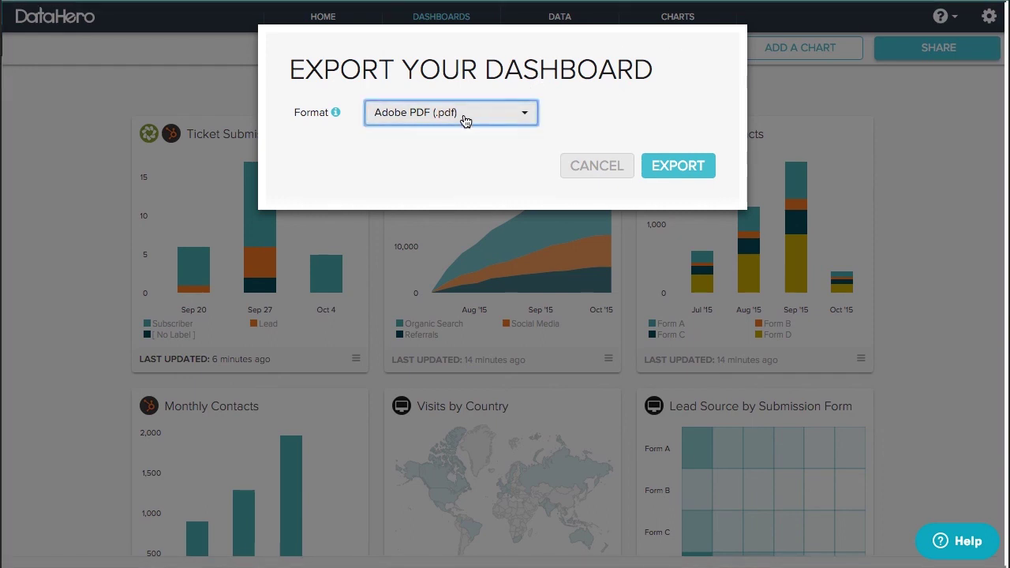
{"action": "left_click", "coordinate": [602, 174]}
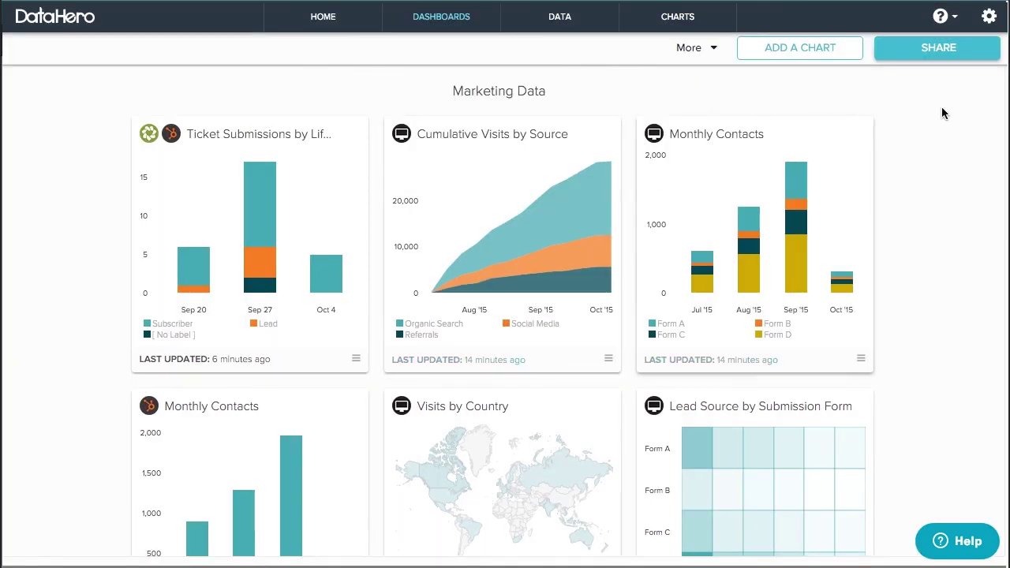
{"action": "left_click", "coordinate": [951, 55]}
- Invite the suggested team member to the dashboard, then enlarge Cumulative Visits by Source
{"action": "left_click", "coordinate": [532, 104]}
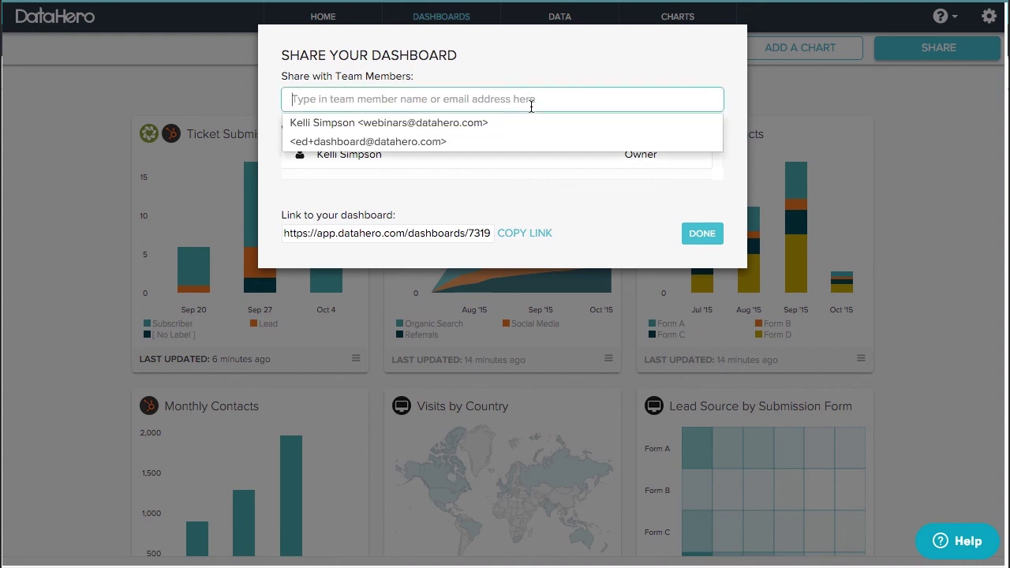
{"action": "left_click", "coordinate": [516, 141]}
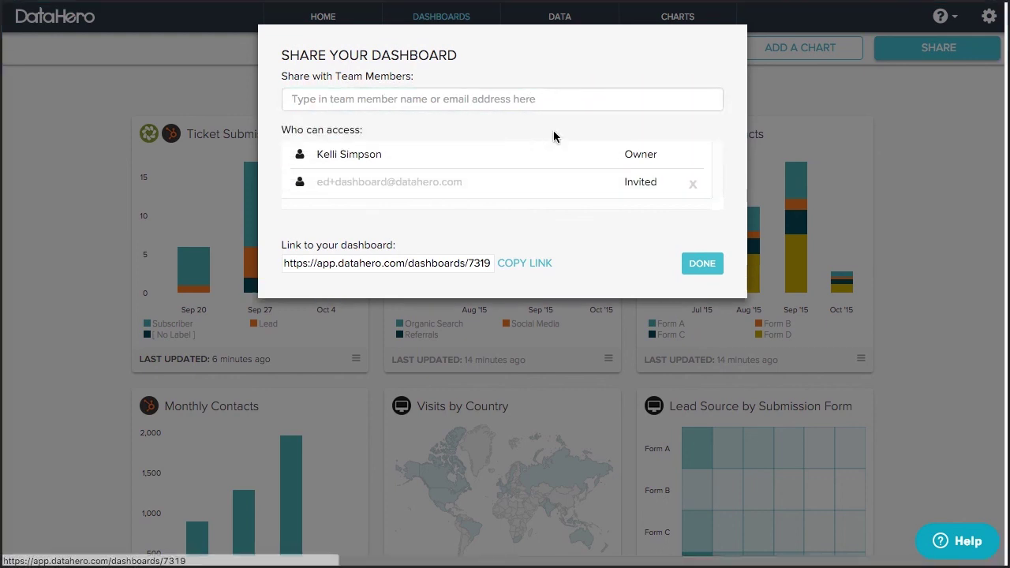
{"action": "left_click", "coordinate": [699, 260]}
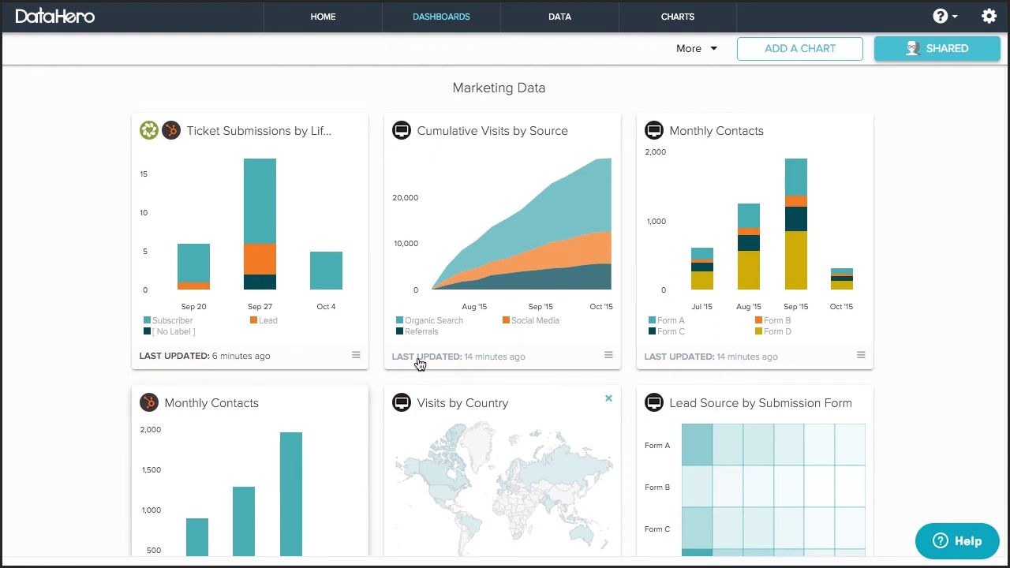
{"action": "left_click", "coordinate": [473, 324]}
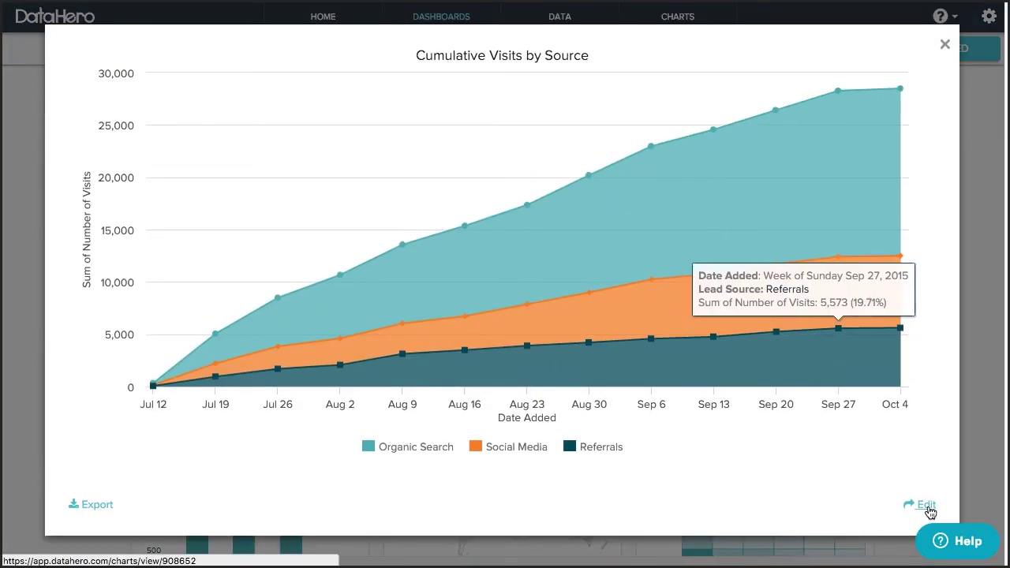
{"action": "left_click", "coordinate": [944, 44]}
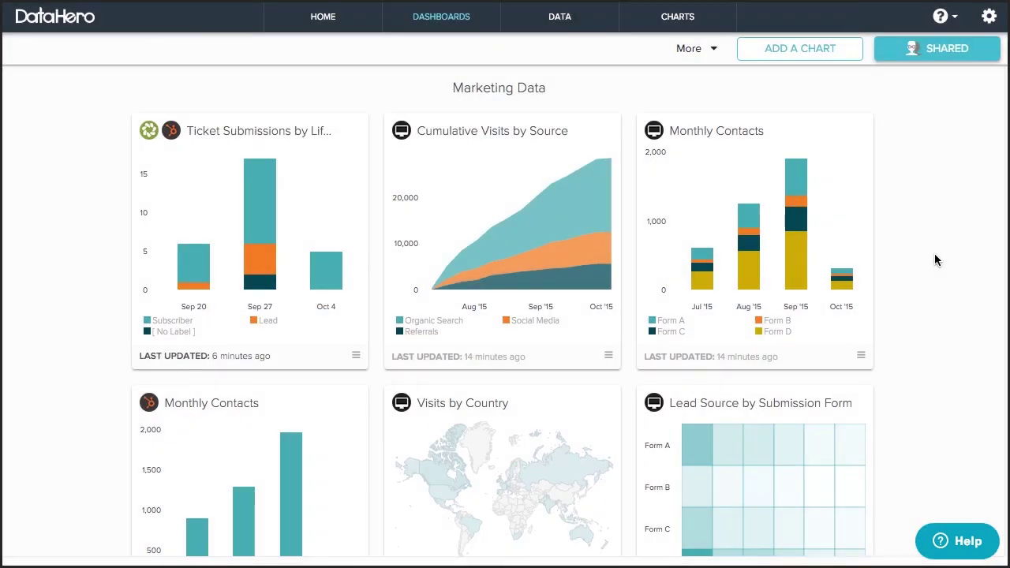